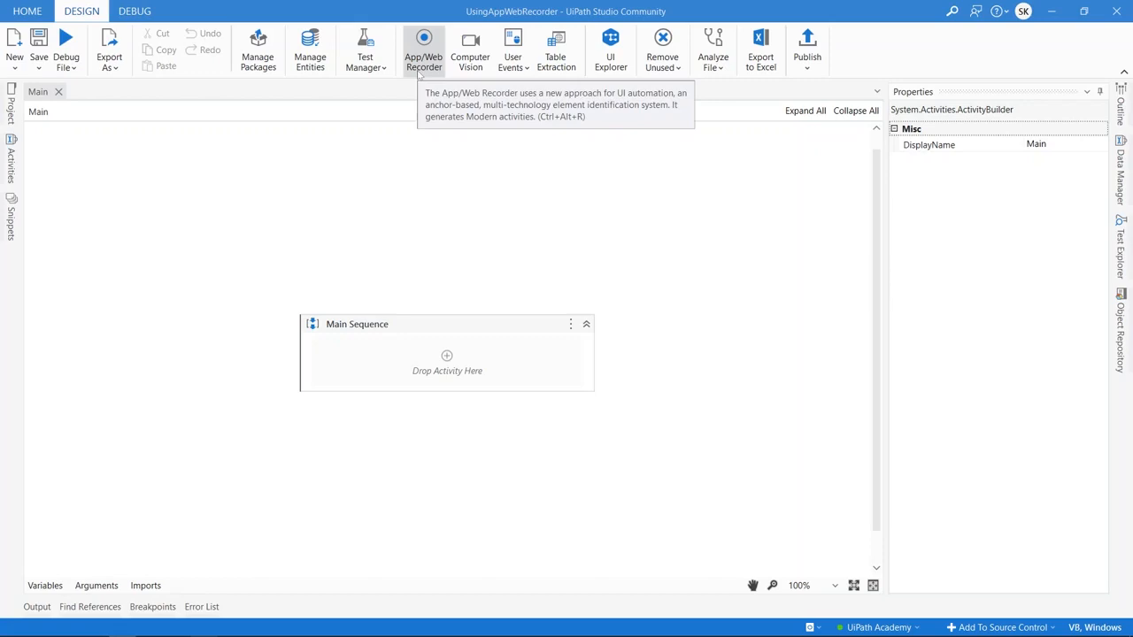
- Start recording, open the UiBank loan application and set Loan Term to 3
click(420, 74)
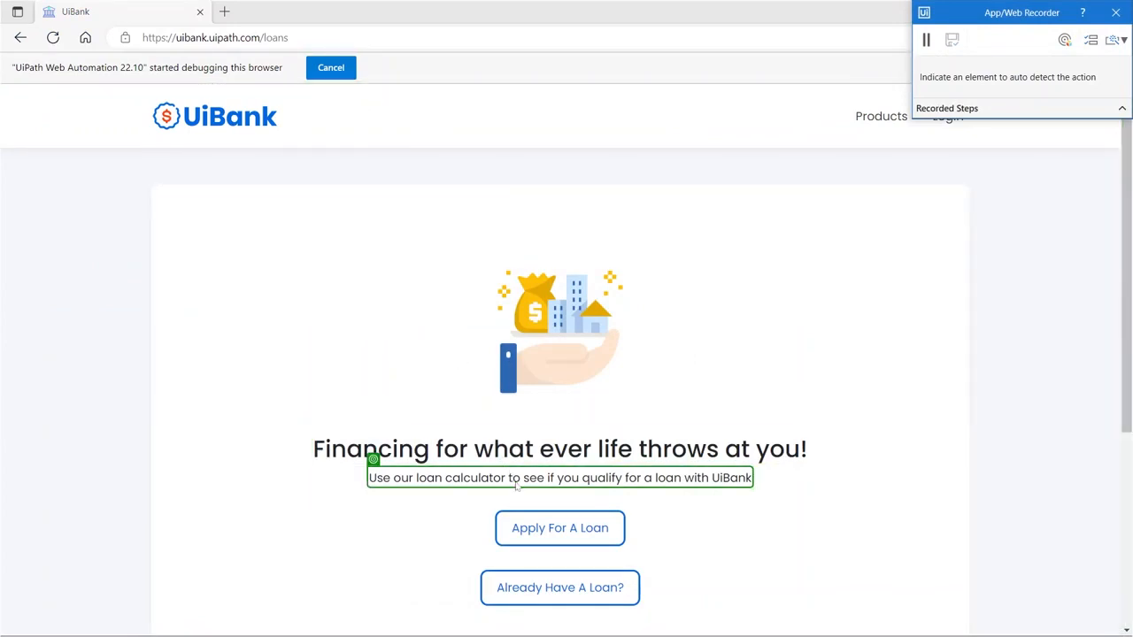
click(536, 530)
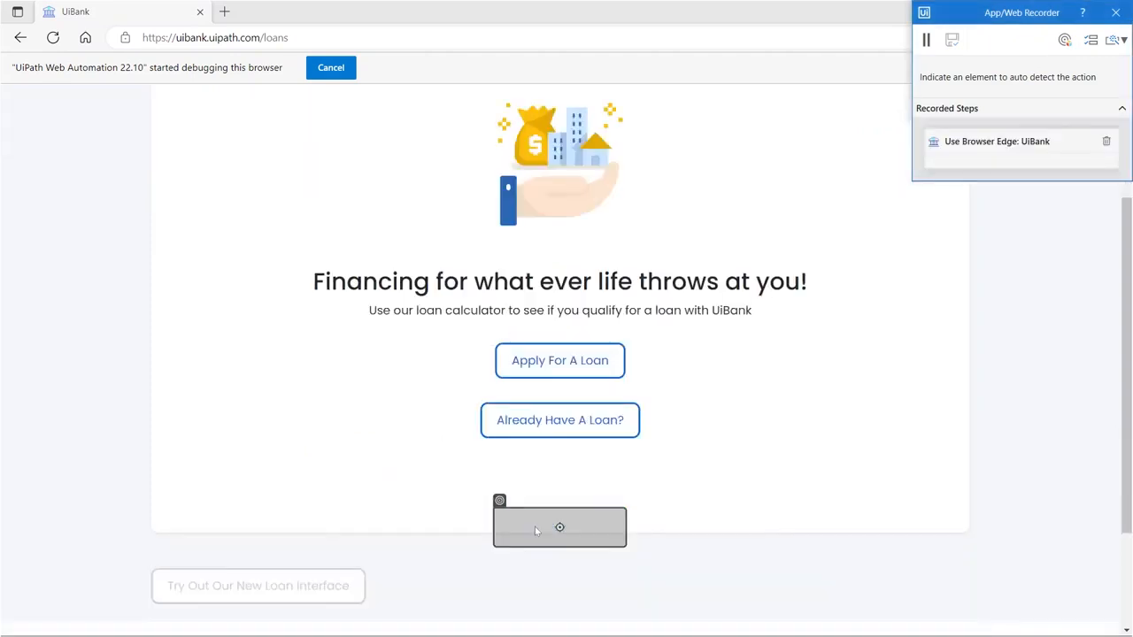
click(606, 160)
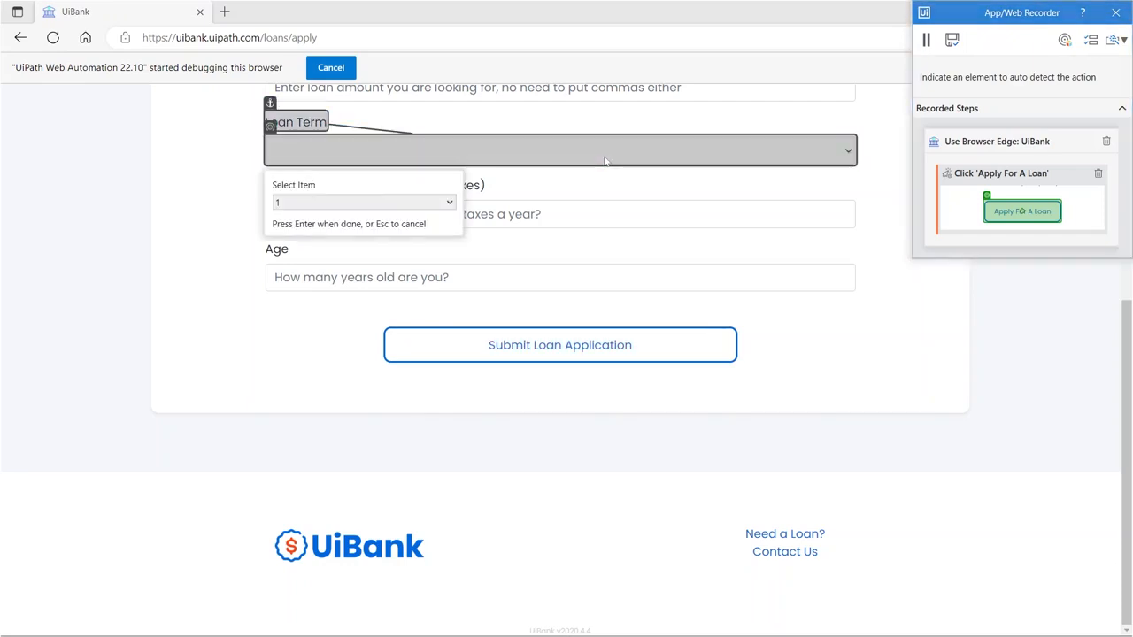
click(447, 204)
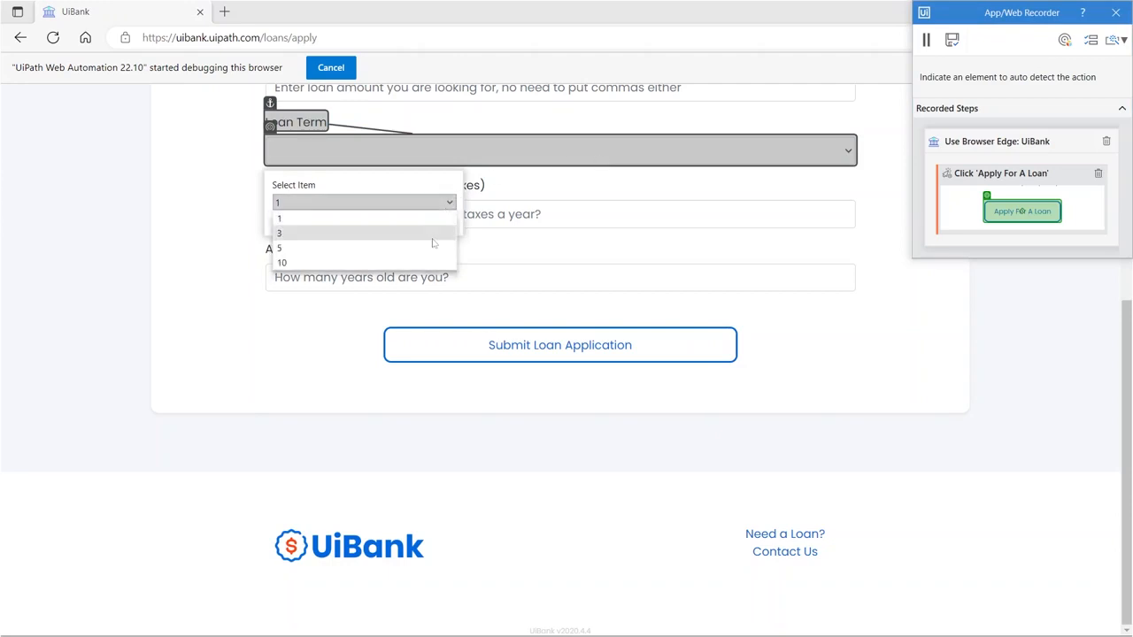
click(433, 239)
key(Return)
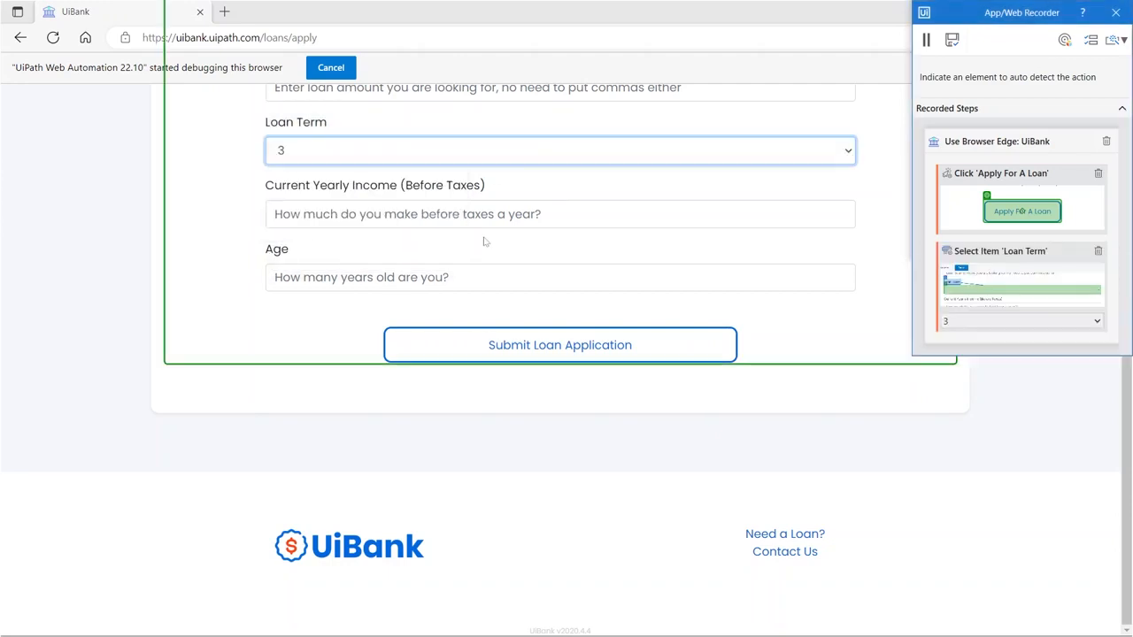
- Record entering 567900 as the Current Yearly Income
click(484, 218)
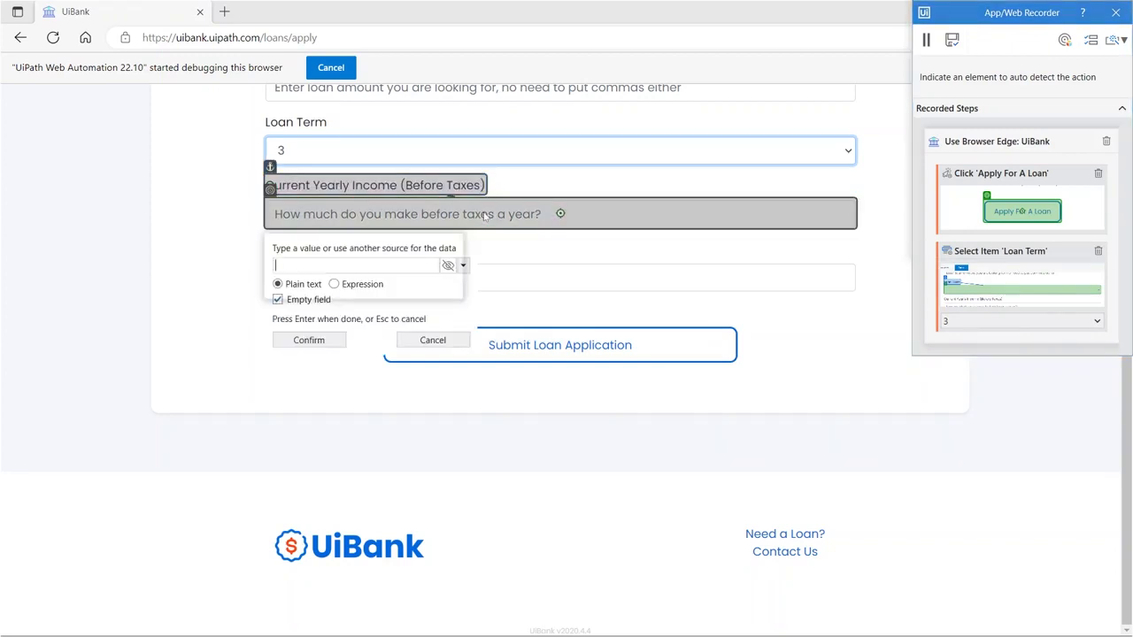
text(567900)
key(Return)
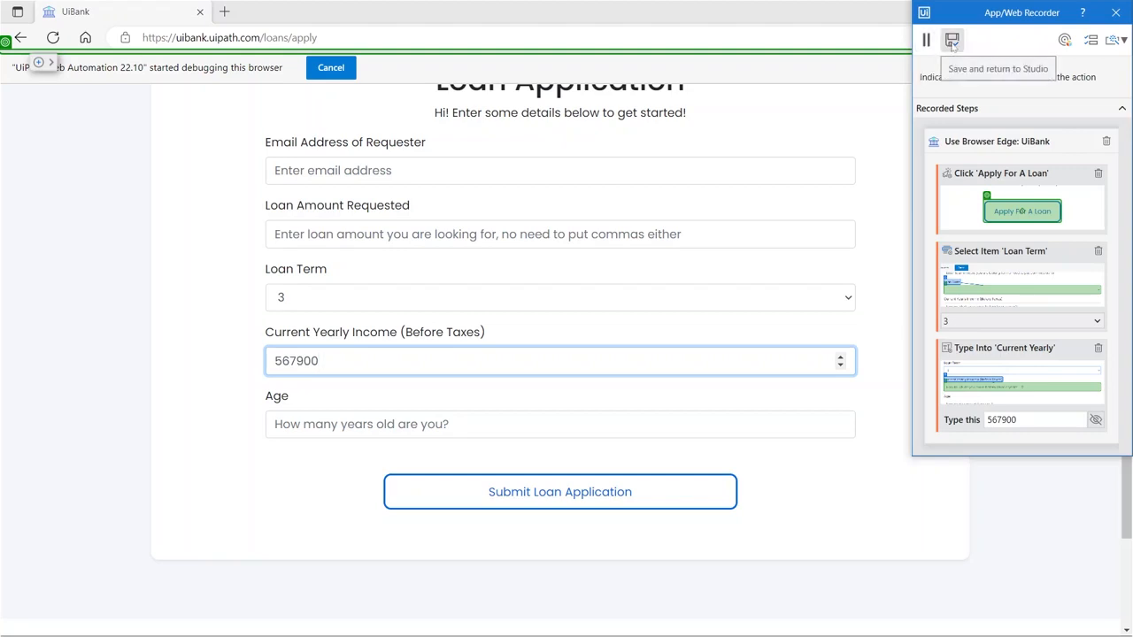
- Save the recording to Studio and review the generated Use Browser Edge: UiBank sequence
click(952, 41)
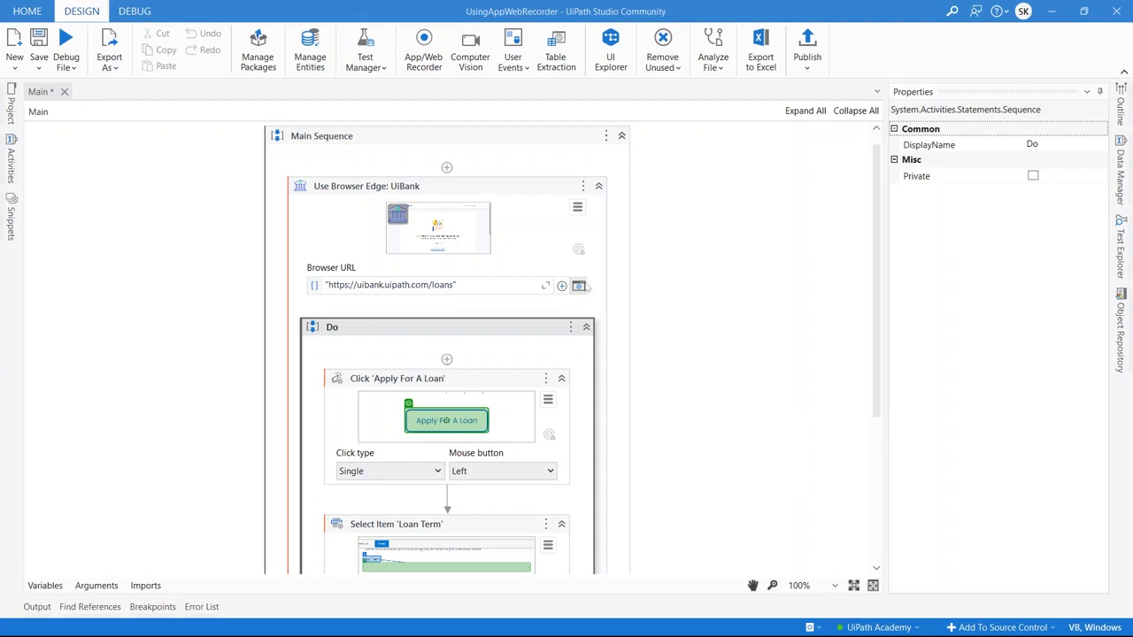
scroll(585, 286, down, 5)
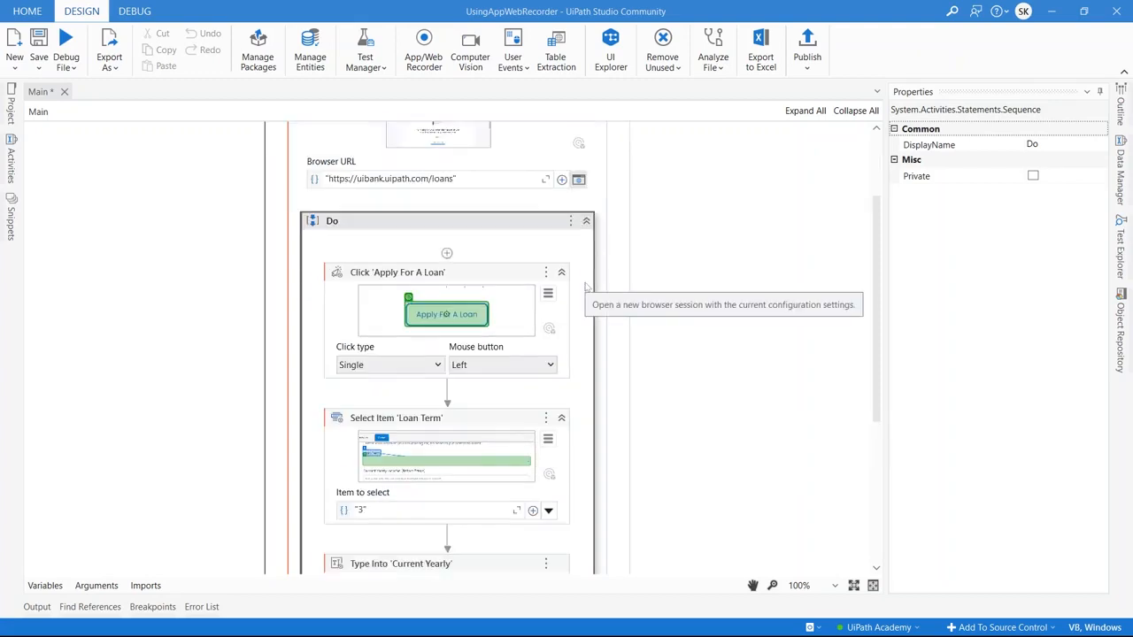
scroll(585, 286, up, 5)
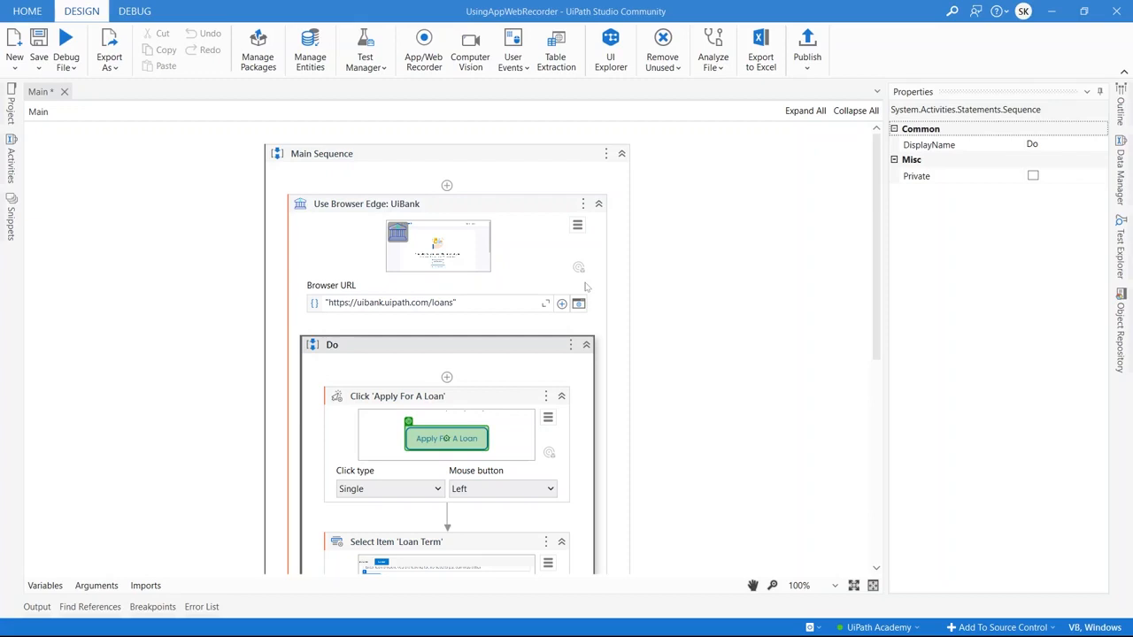
- Start a new App/Web Recorder session and show the Input Method options
click(425, 52)
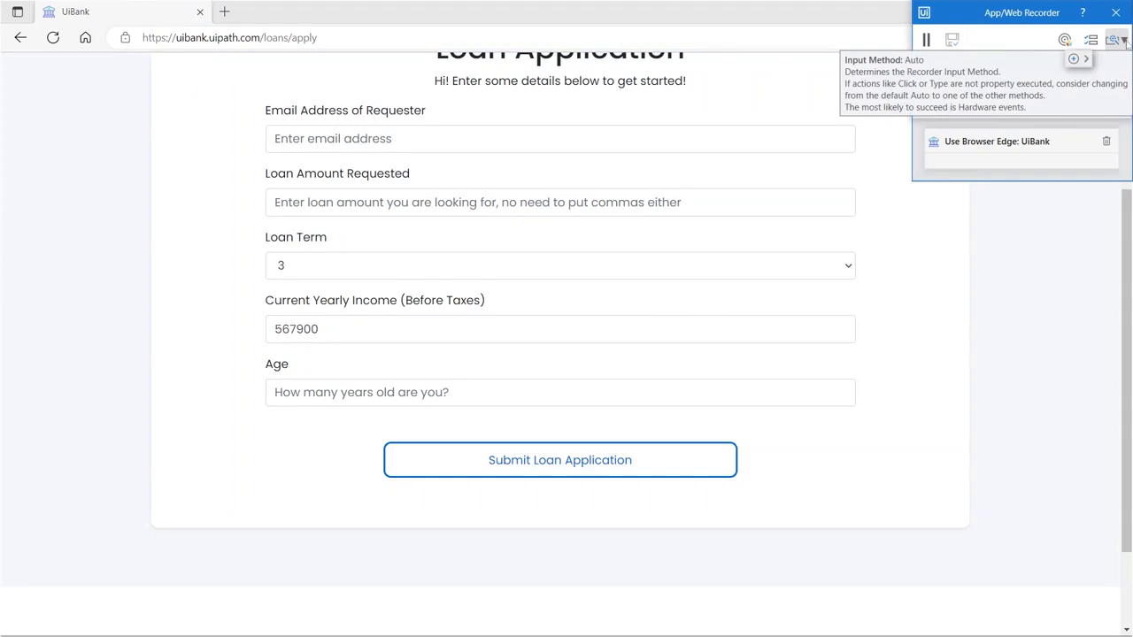
click(1124, 41)
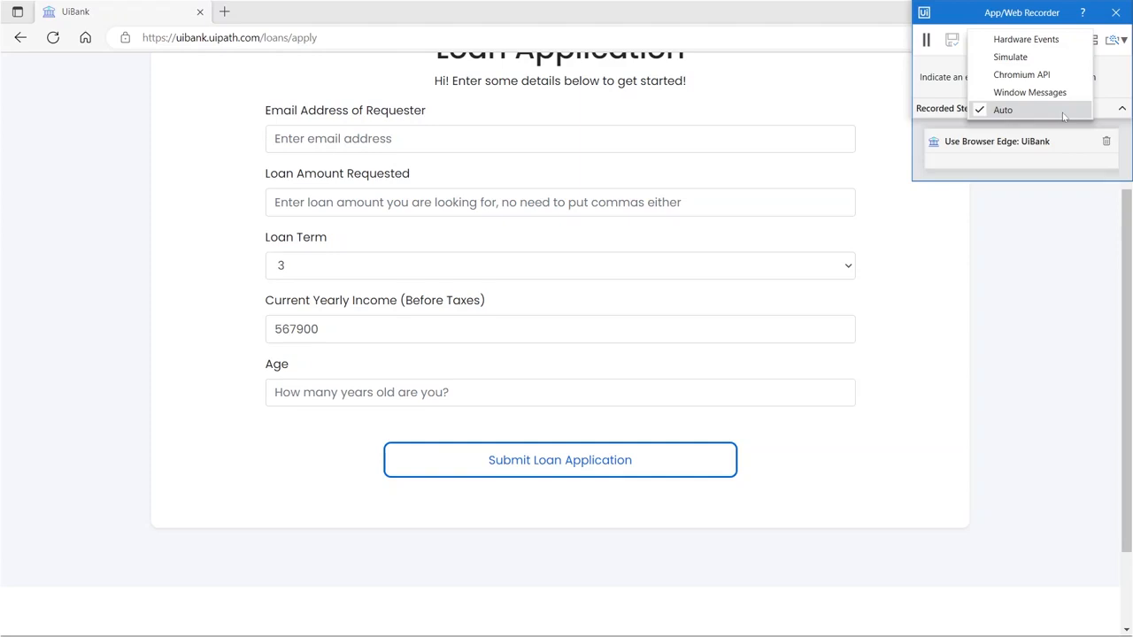
- Dismiss the Input Method list, keeping Auto as the input method
click(1105, 62)
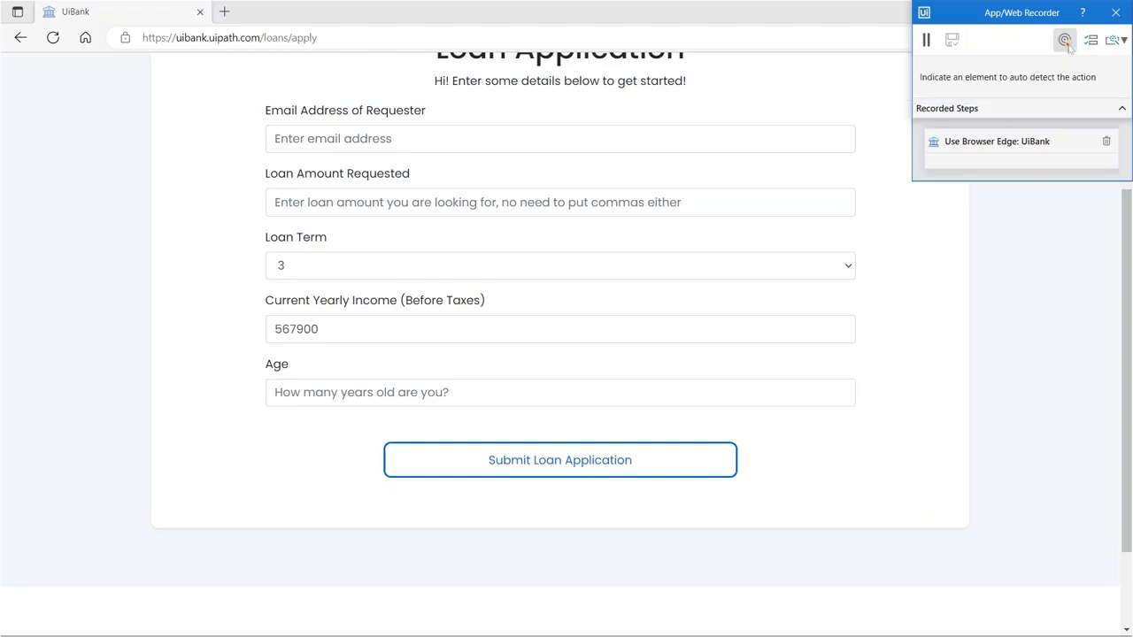
- Enable the object repository and record a Get Text on the Current Yearly Income field
click(1065, 42)
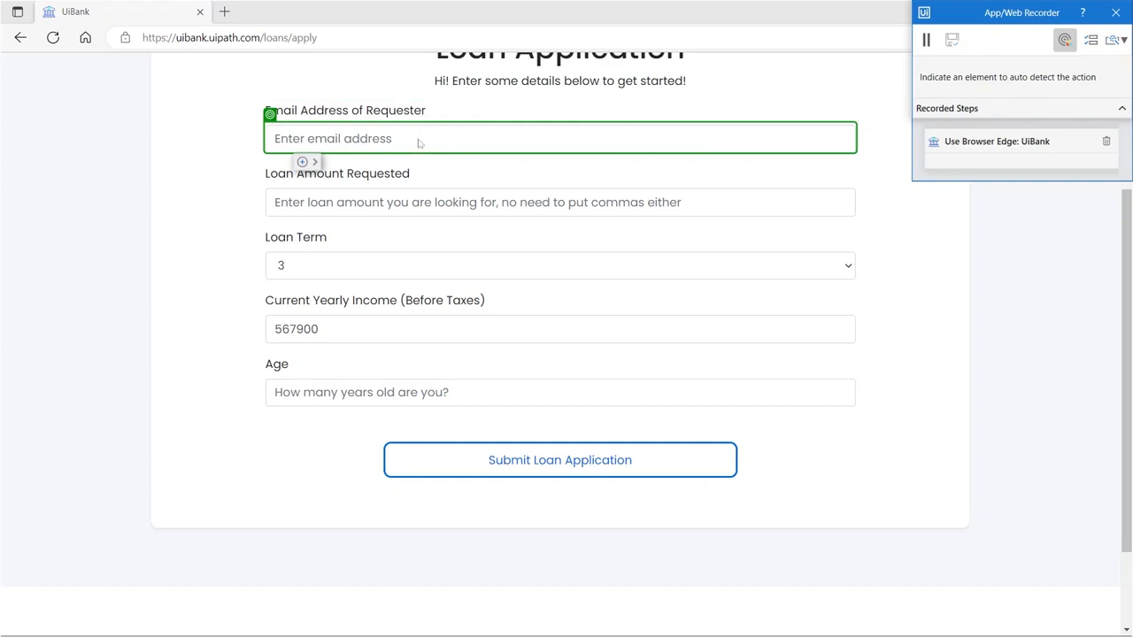
click(314, 162)
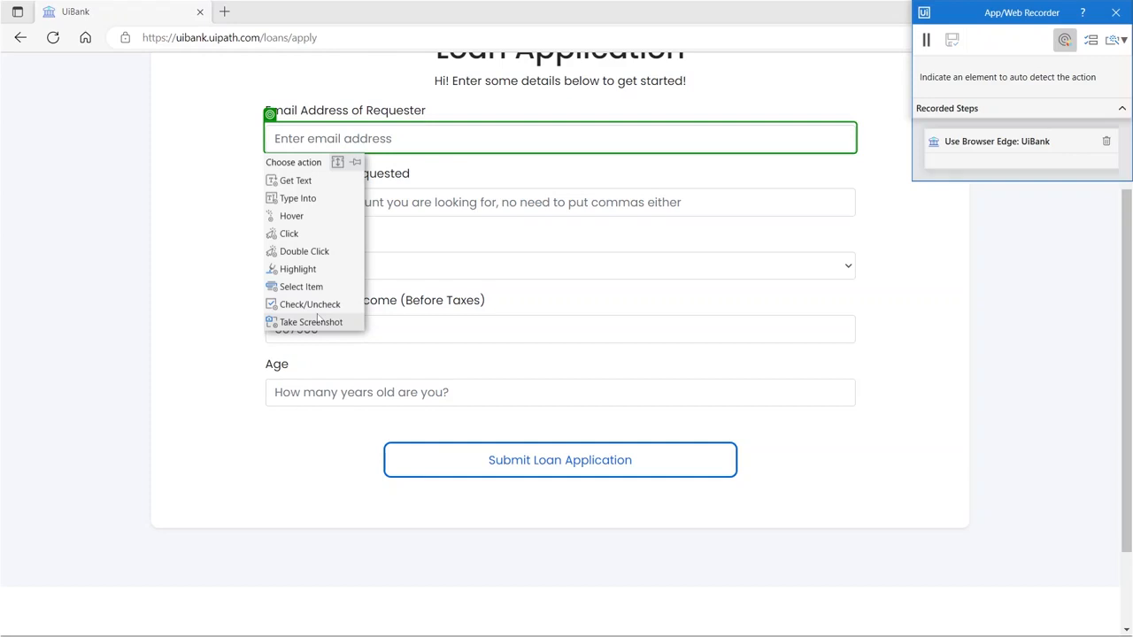
key(Escape)
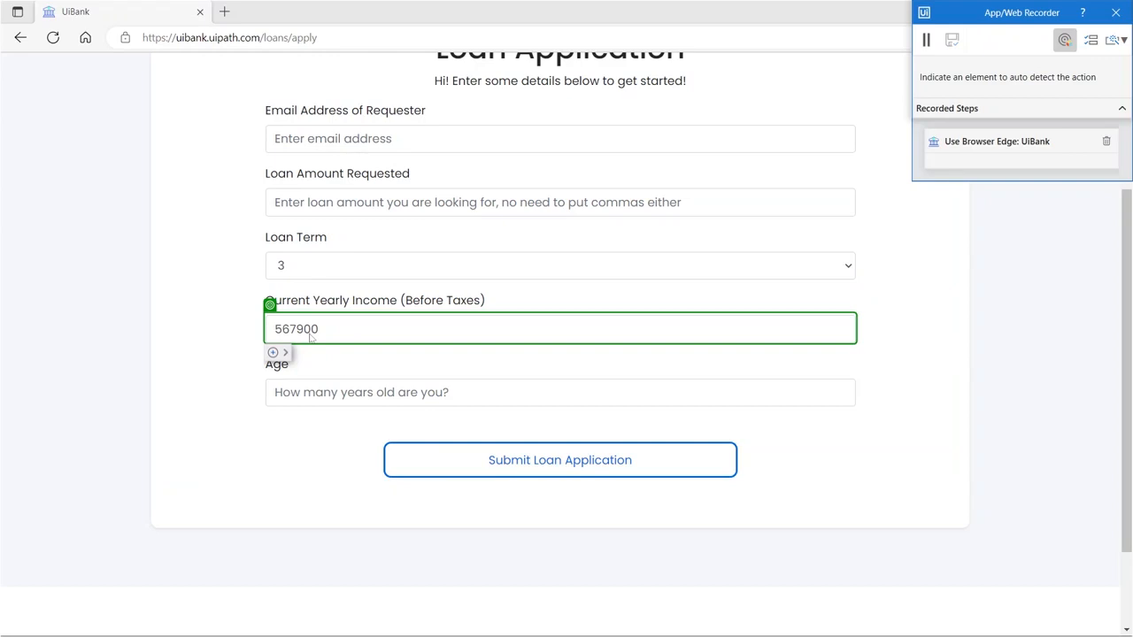
click(287, 350)
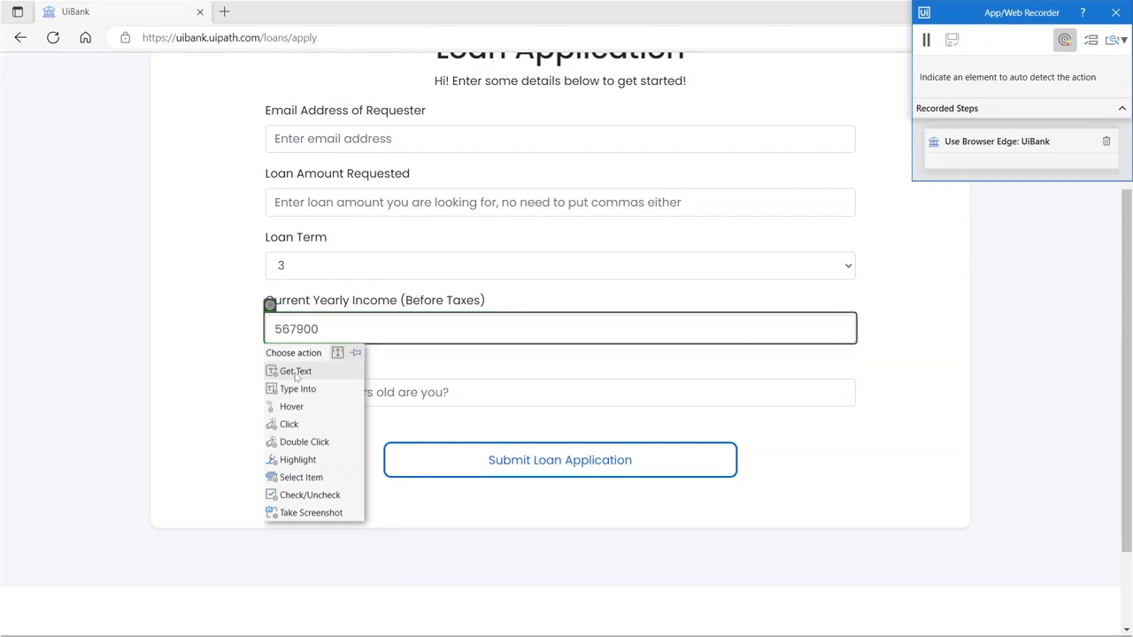
click(297, 375)
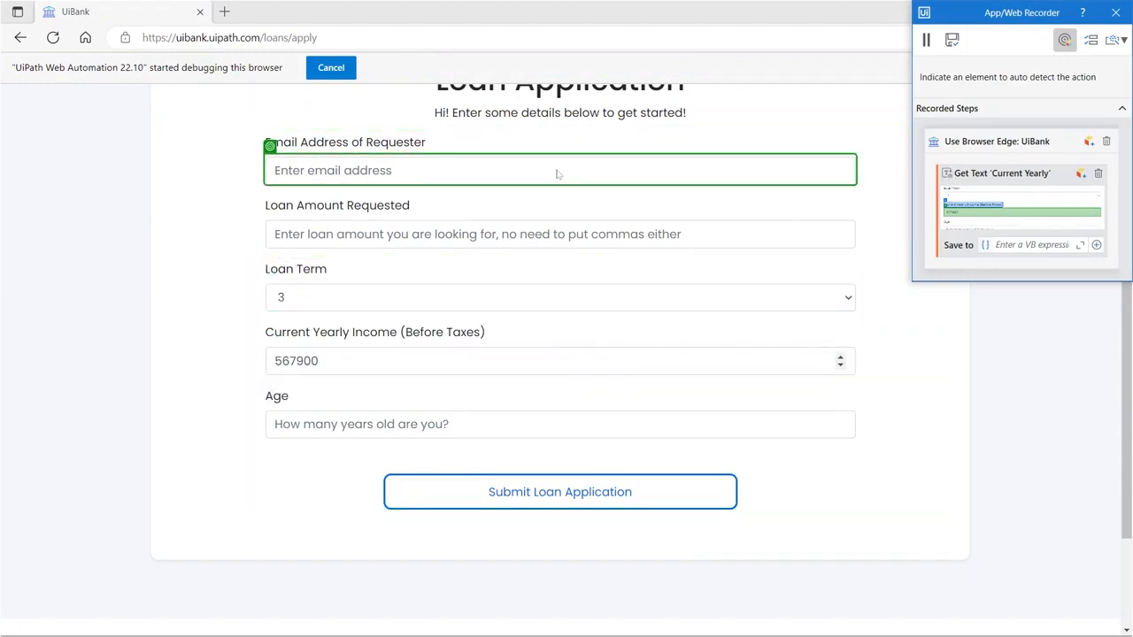
- Record a click on the 'Hi! Enter some details' greeting and mark the Loan Application heading
scroll(557, 172, up, 2)
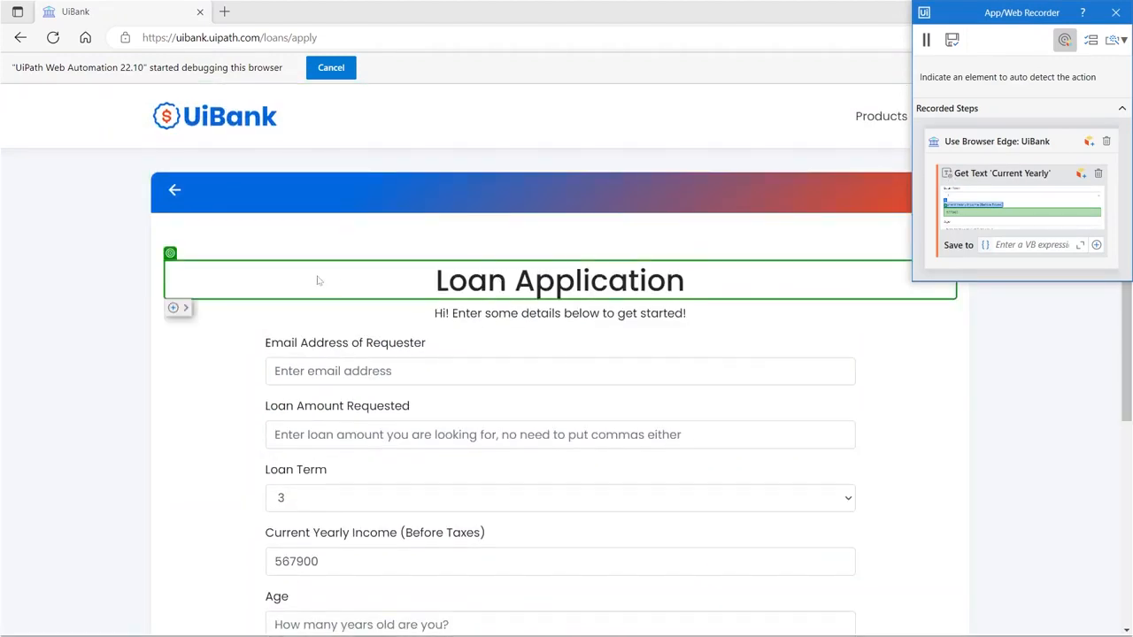
click(185, 307)
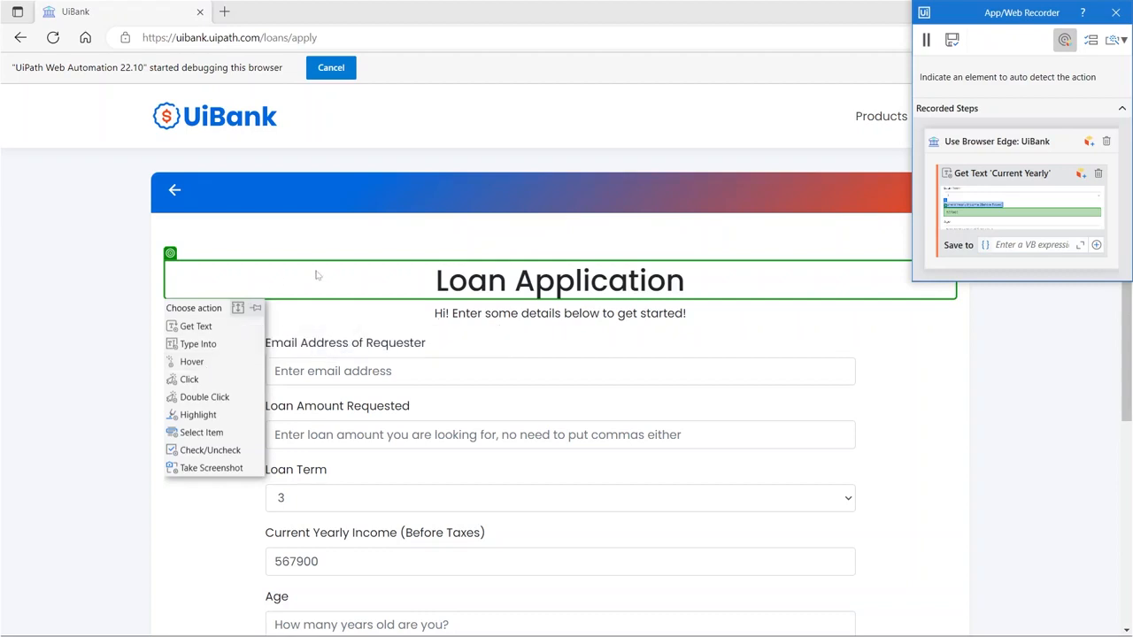
click(522, 326)
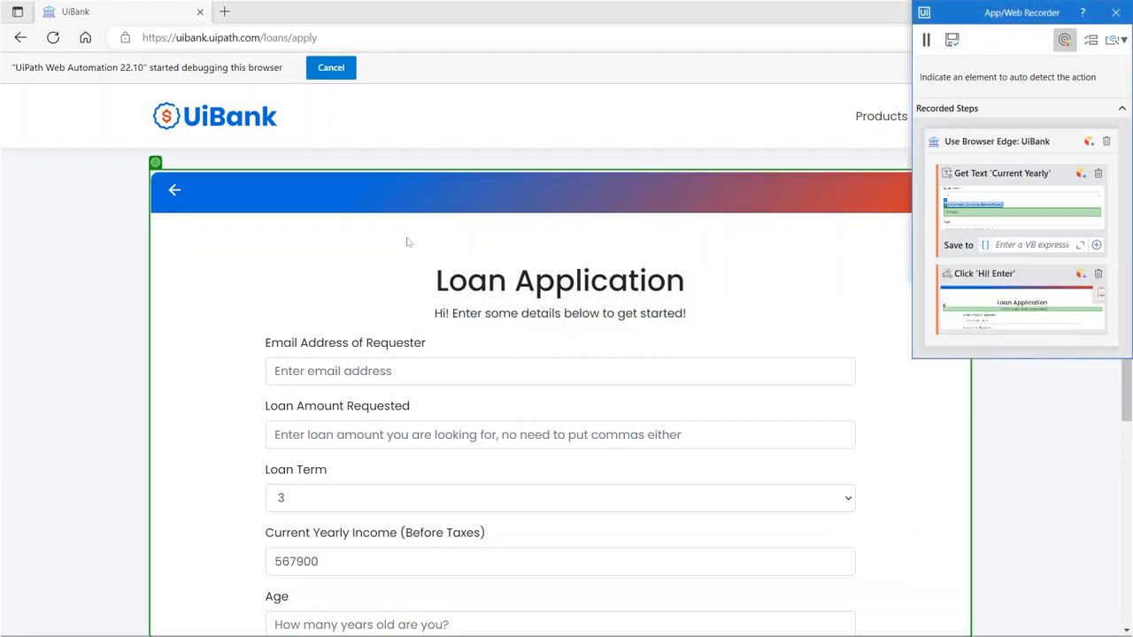
drag(407, 239, 717, 338)
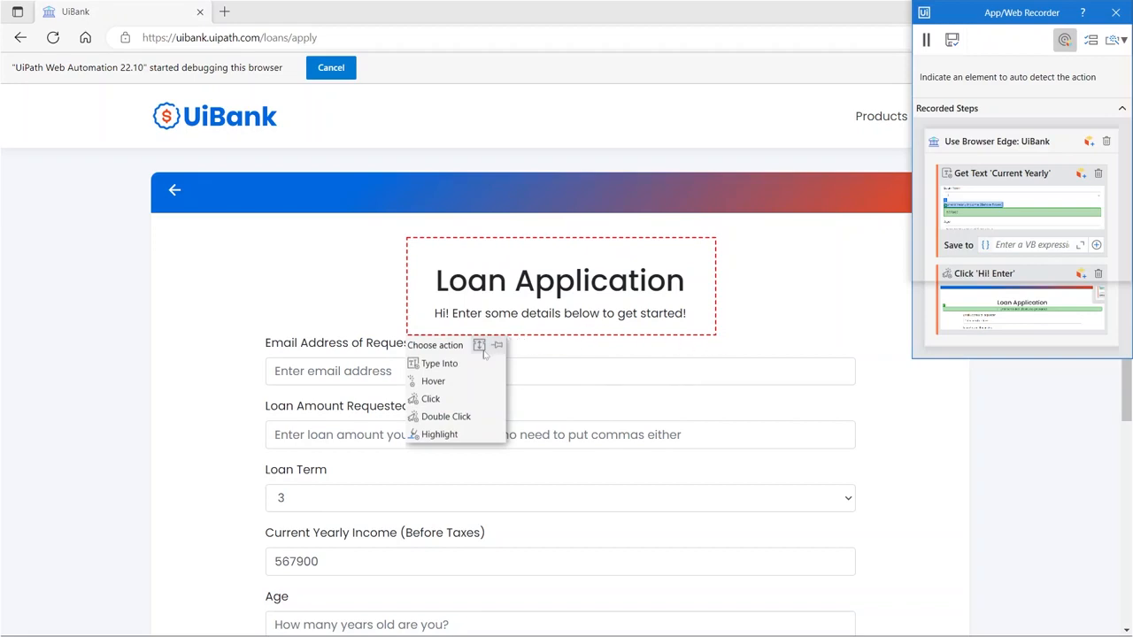
- Record a click on the Loan Application heading, save to Studio and select Use Browser Edge
click(462, 402)
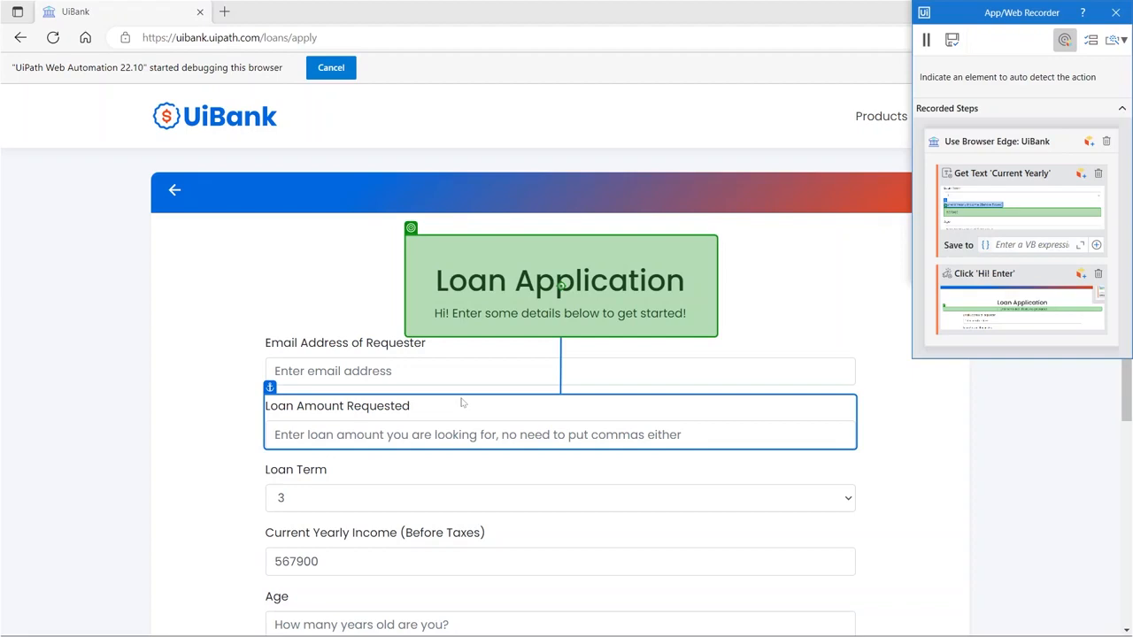
click(461, 402)
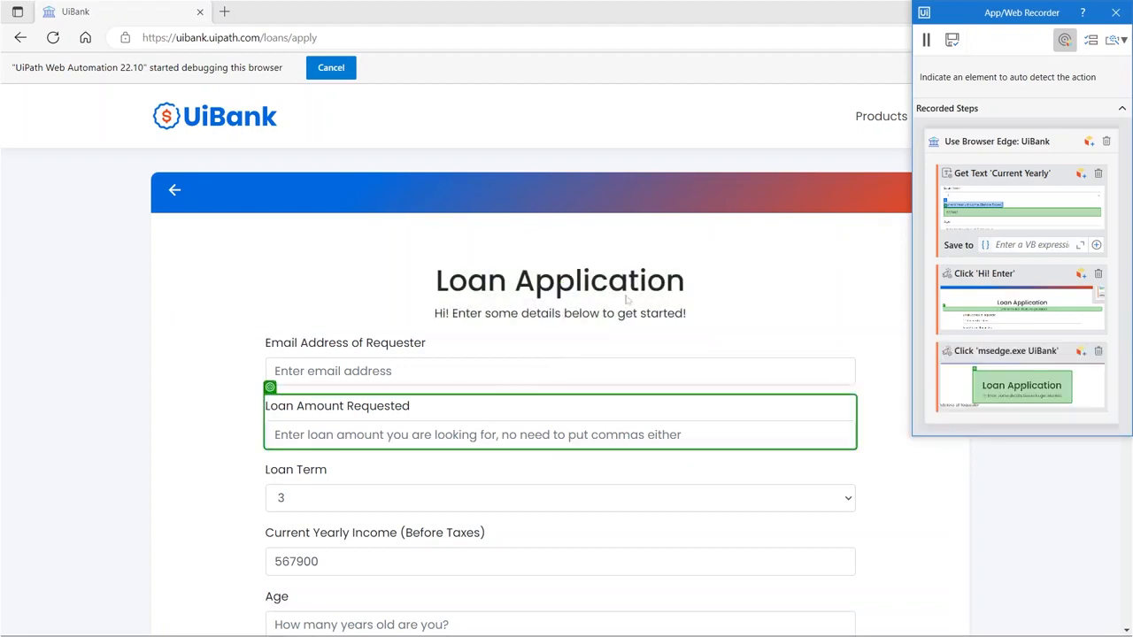
click(952, 38)
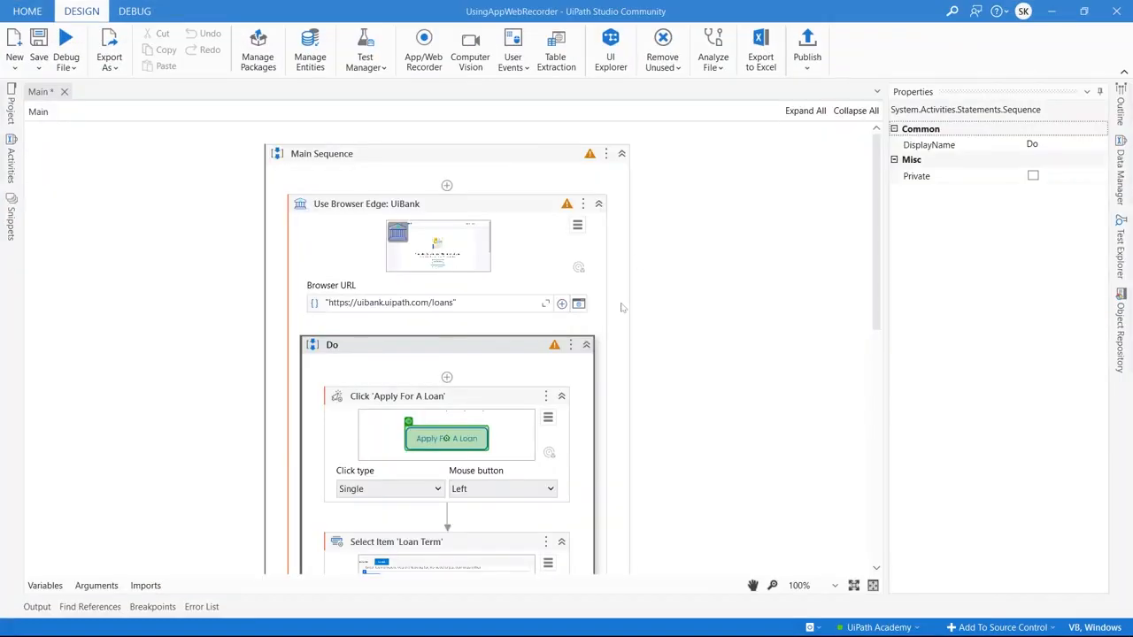
click(527, 231)
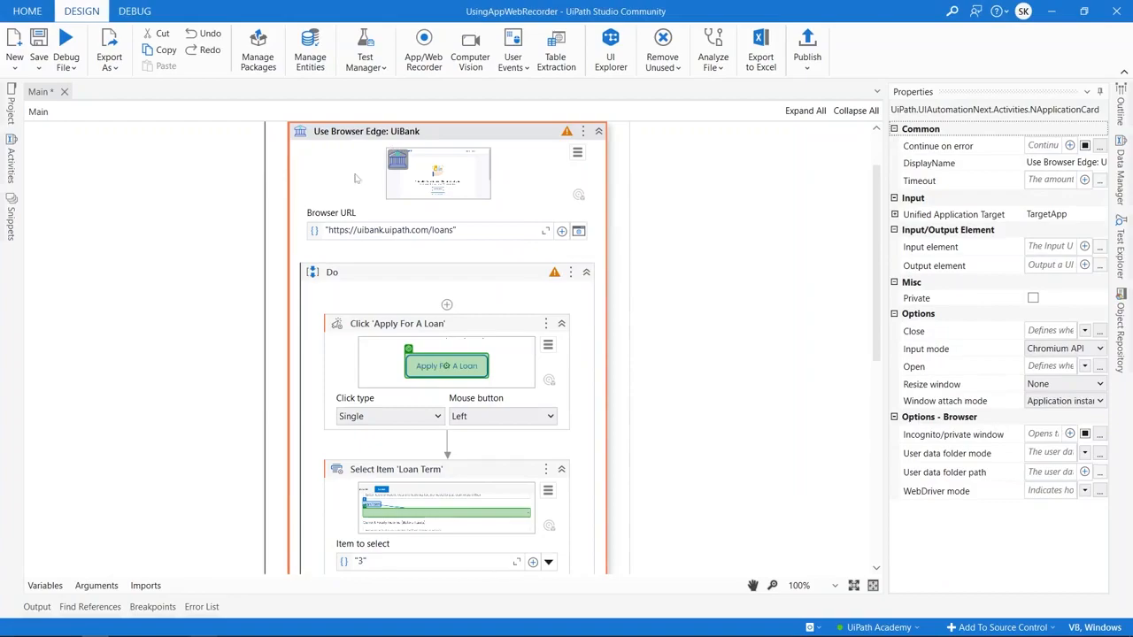
- Record a Tab keystroke on the UiBank loan form and save it to the workflow
click(426, 69)
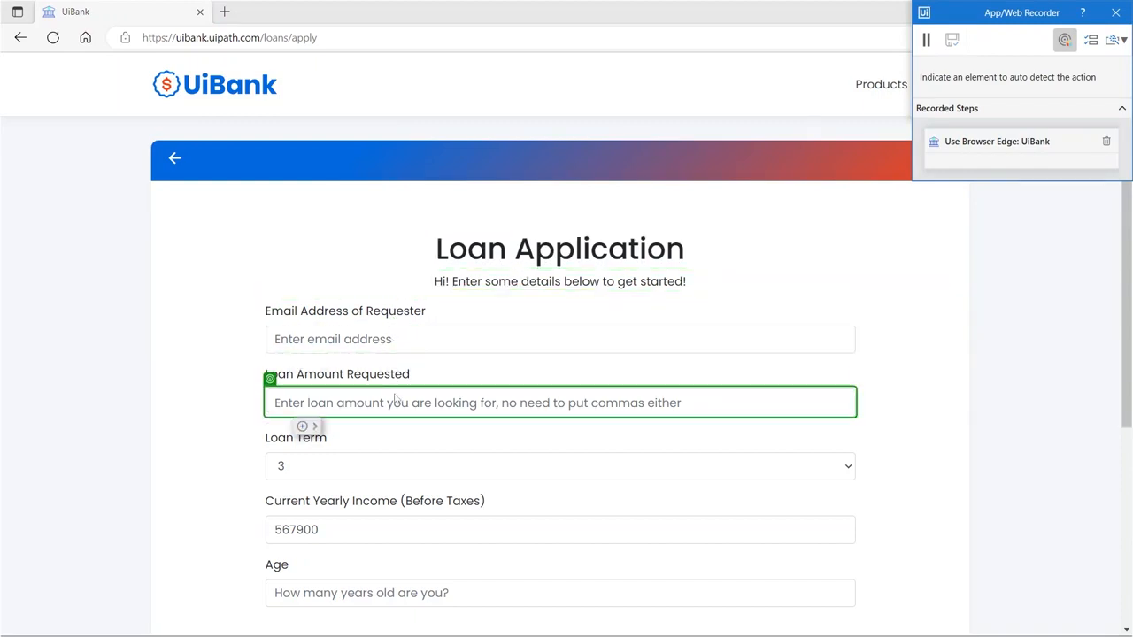
key(Tab)
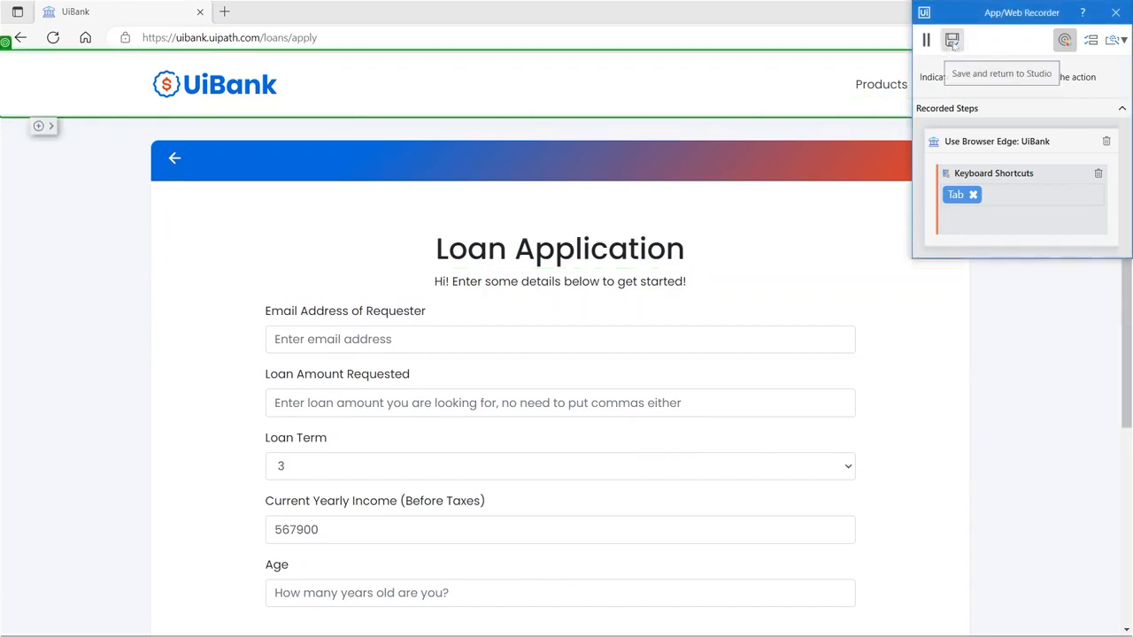
click(951, 41)
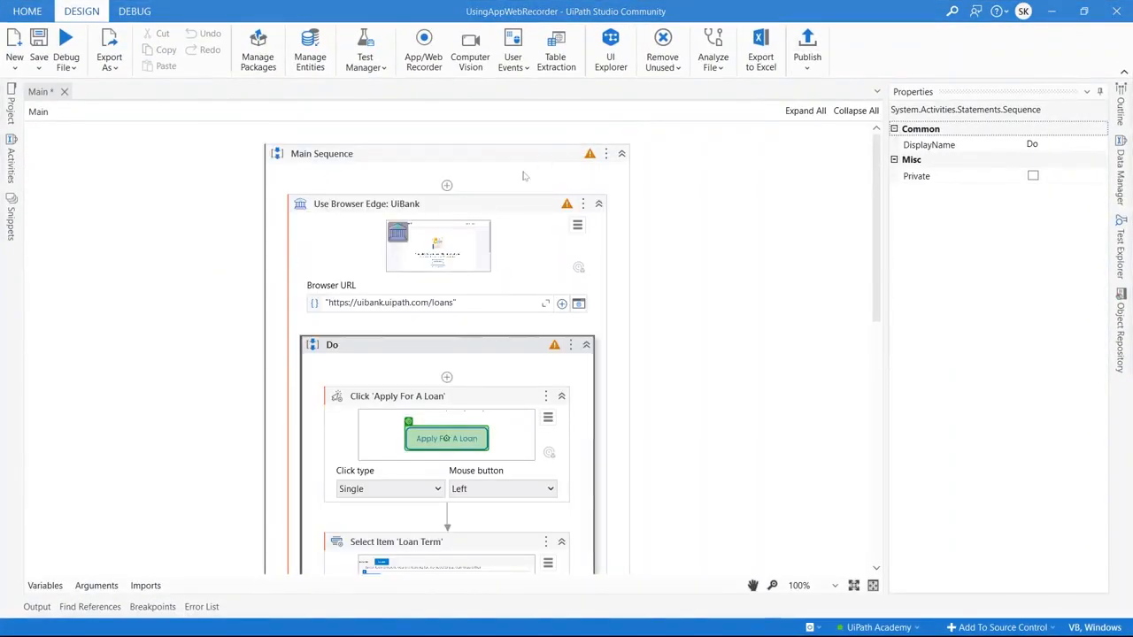
click(523, 176)
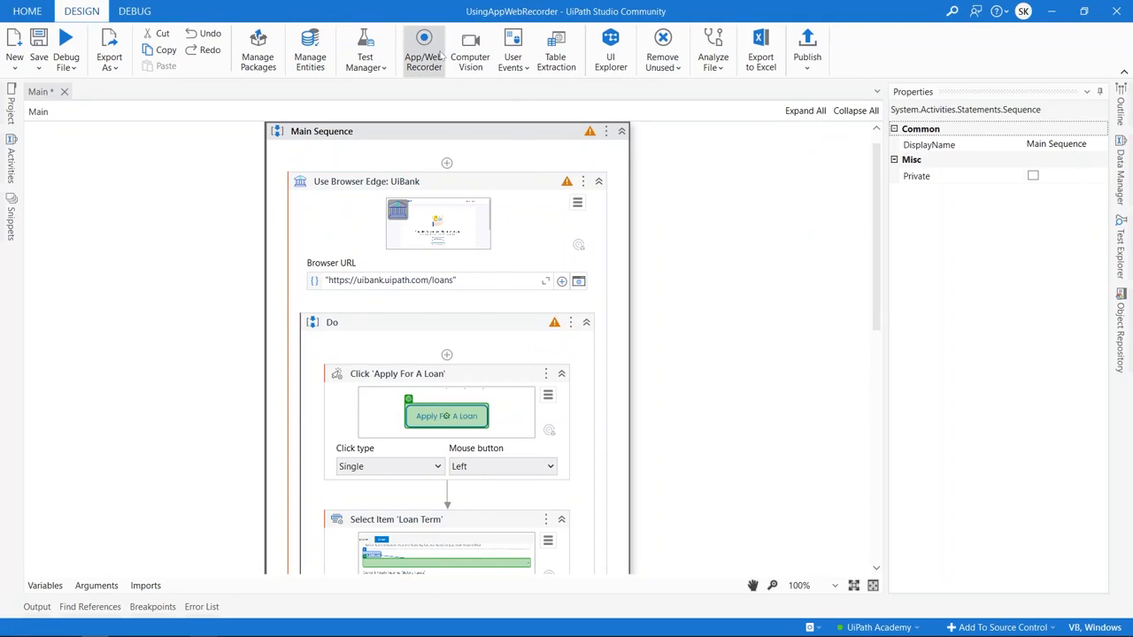
click(431, 55)
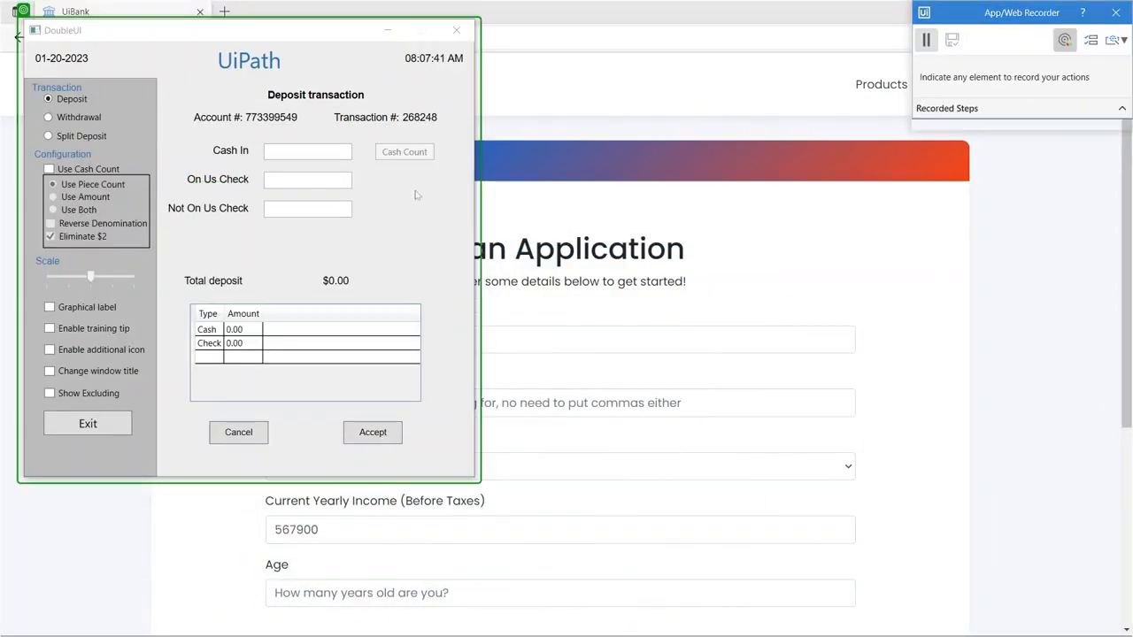
mouse_move(317, 155)
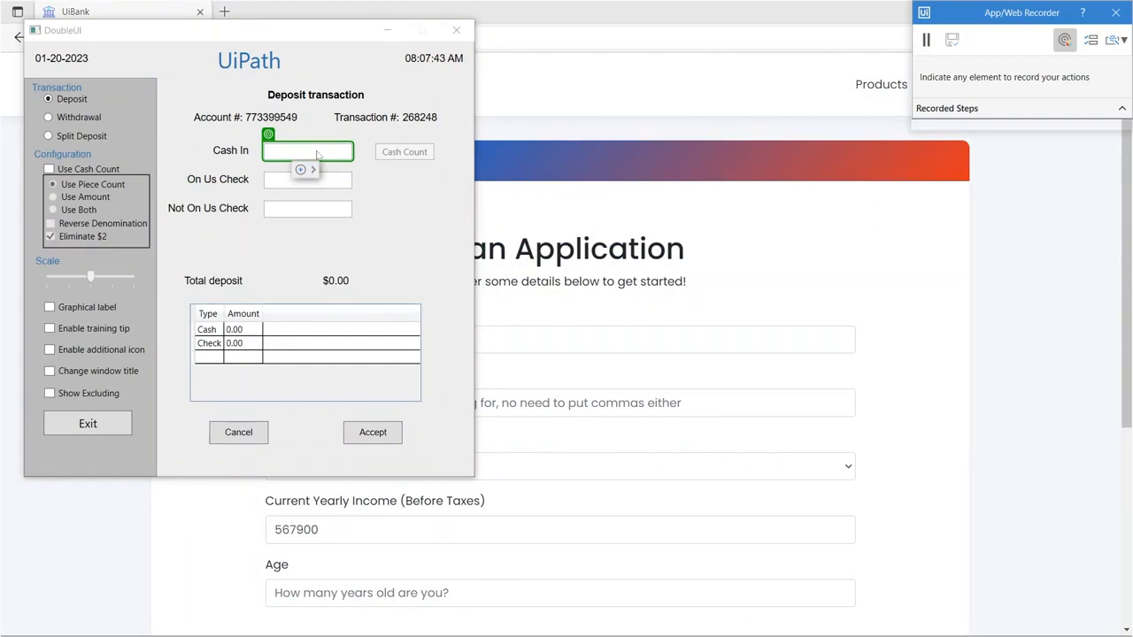
click(312, 169)
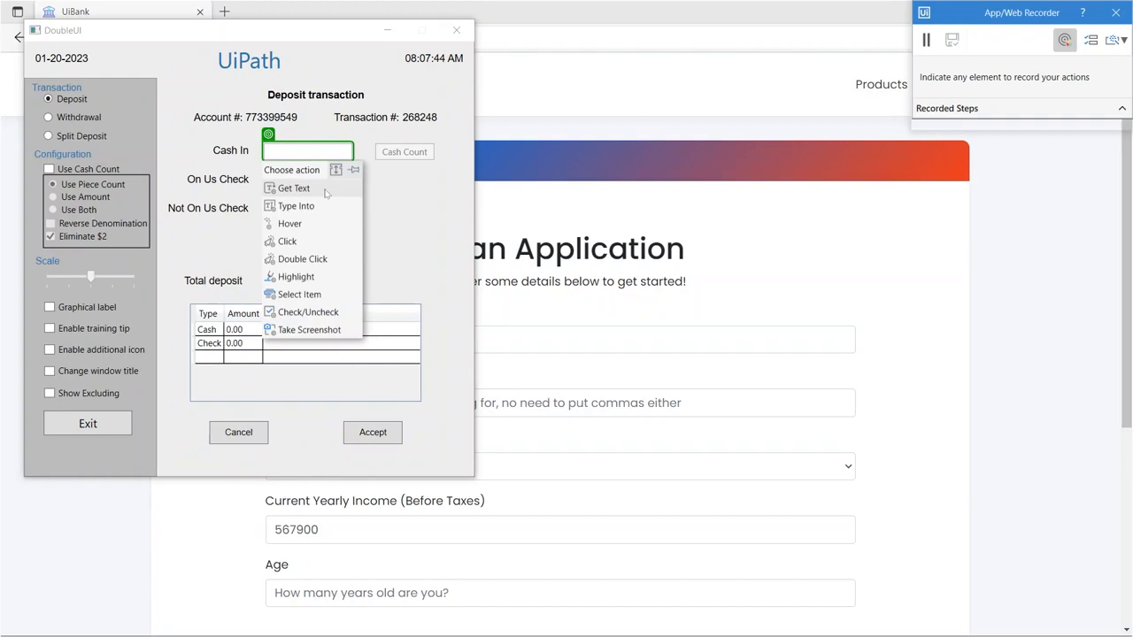
click(354, 189)
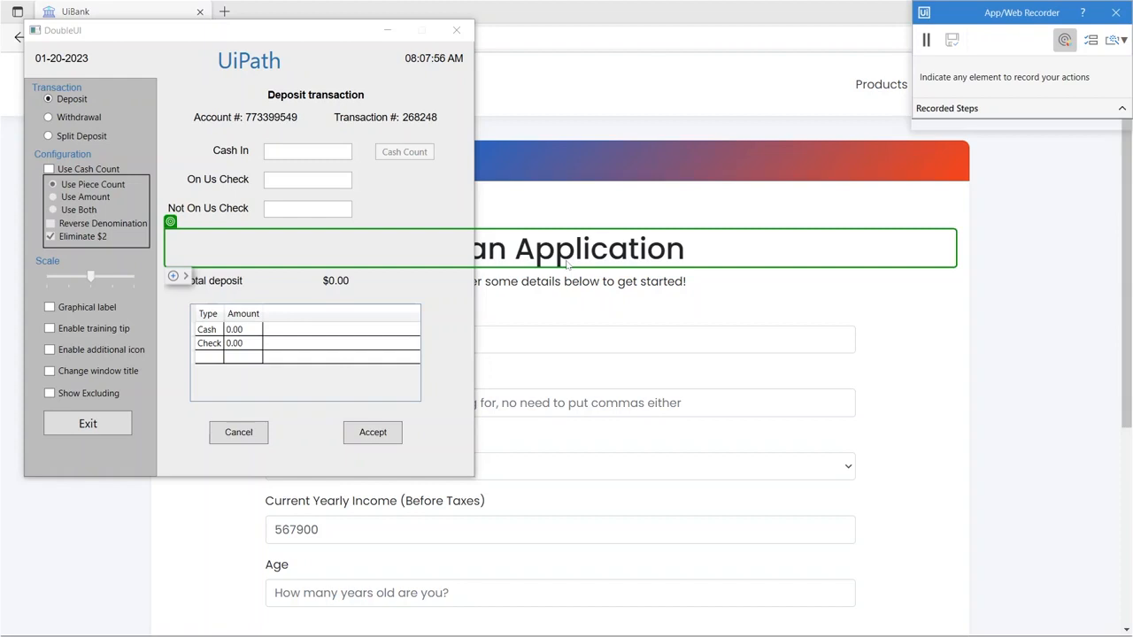
click(925, 40)
click(1117, 16)
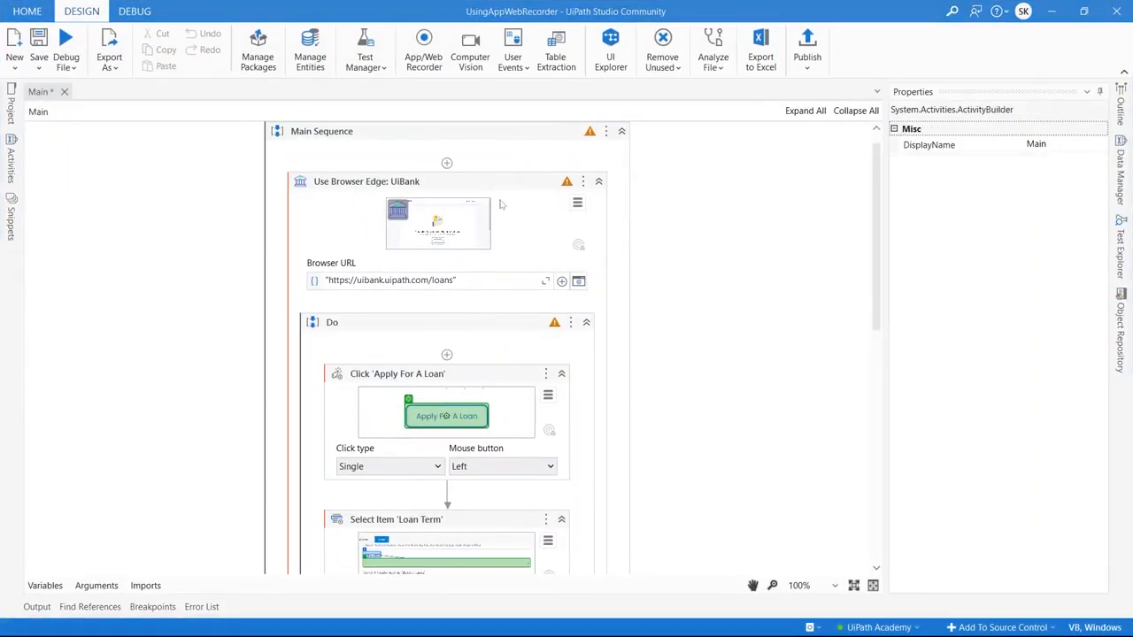
- Delete the Use Browser Edge: UiBank activity and reopen the App/Web Recorder
click(501, 204)
key(Delete)
click(423, 51)
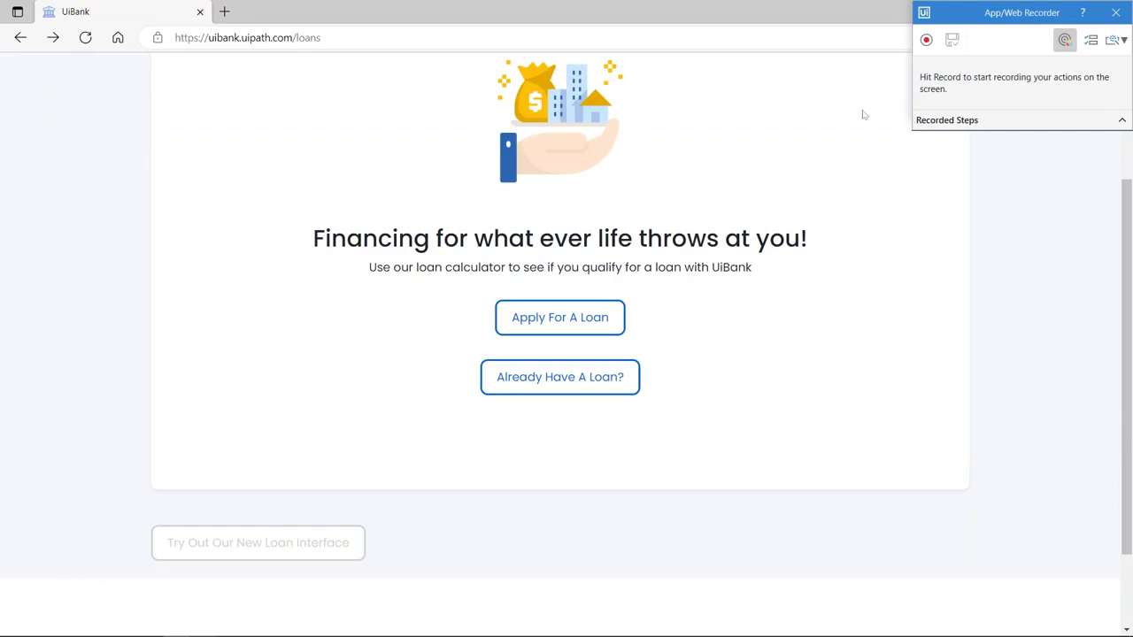
- Record clicking Apply For A Loan and typing the requester's e-mail into Email Address
click(926, 39)
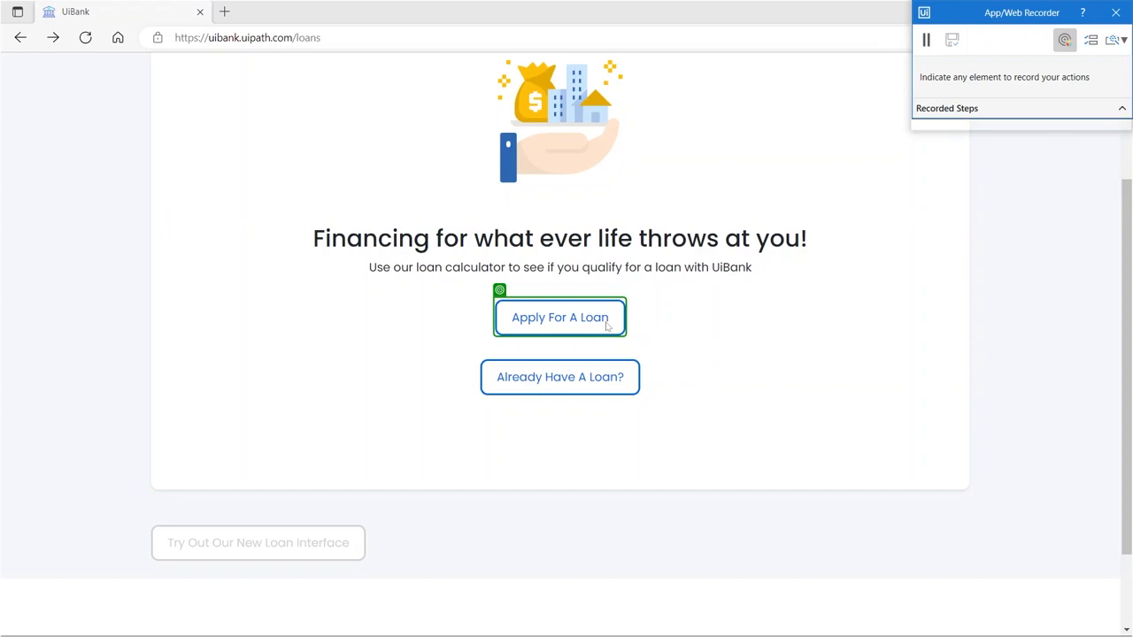
click(607, 326)
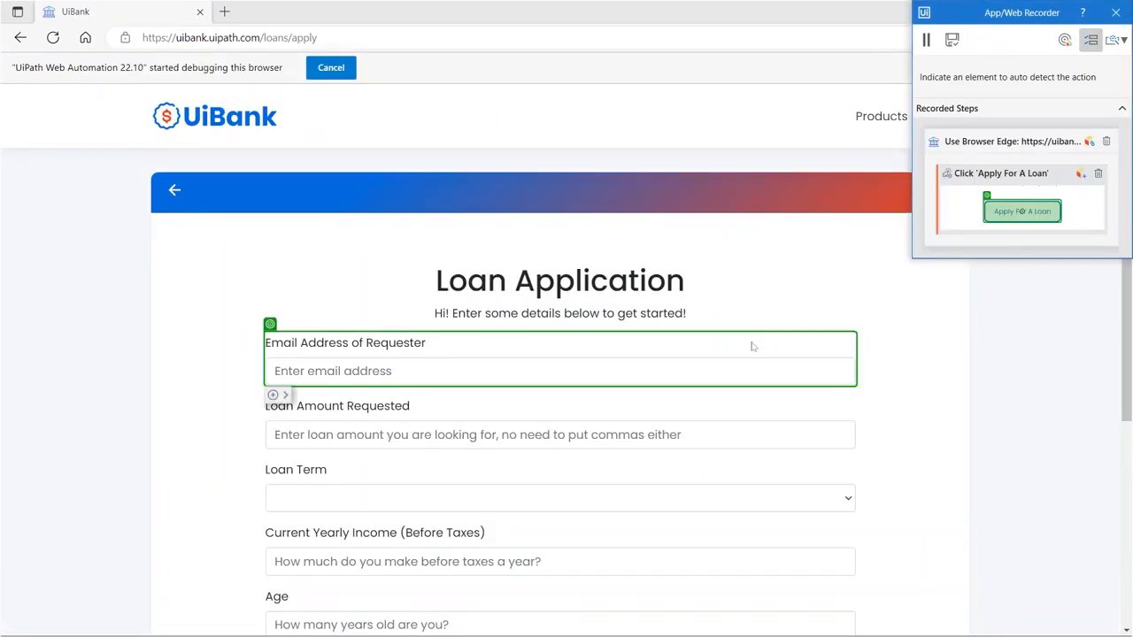
click(703, 375)
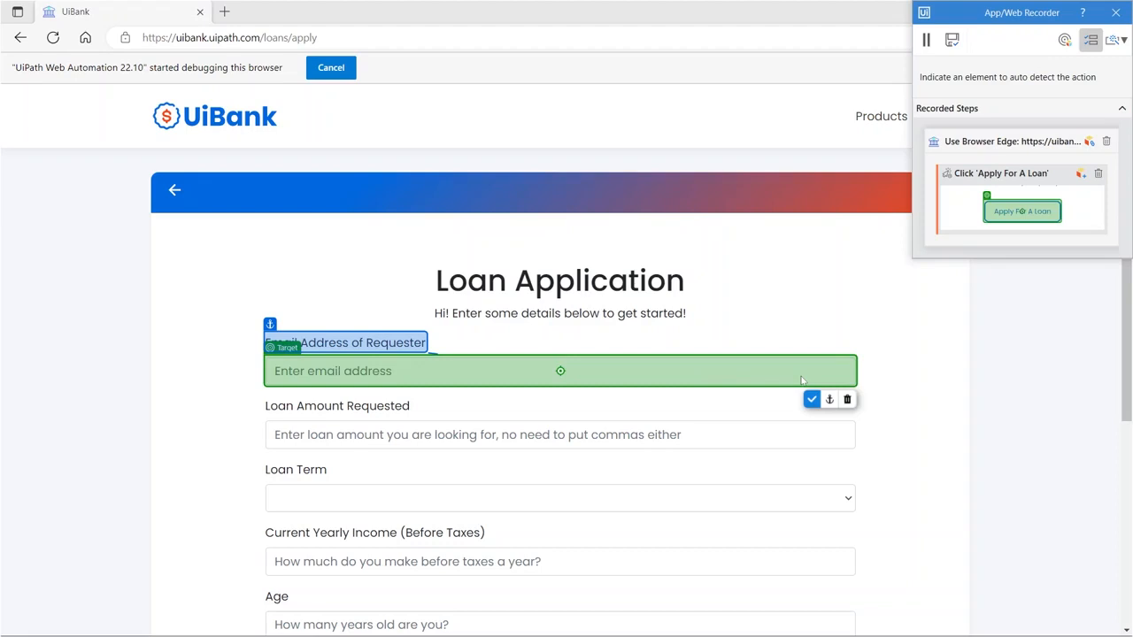
click(812, 400)
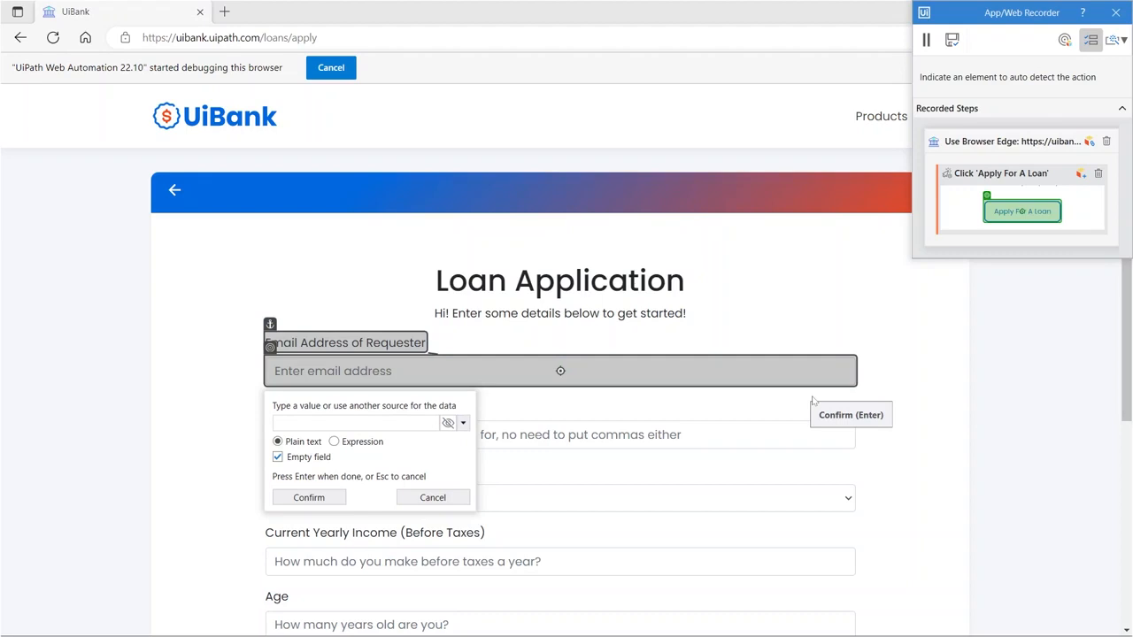
key(Return)
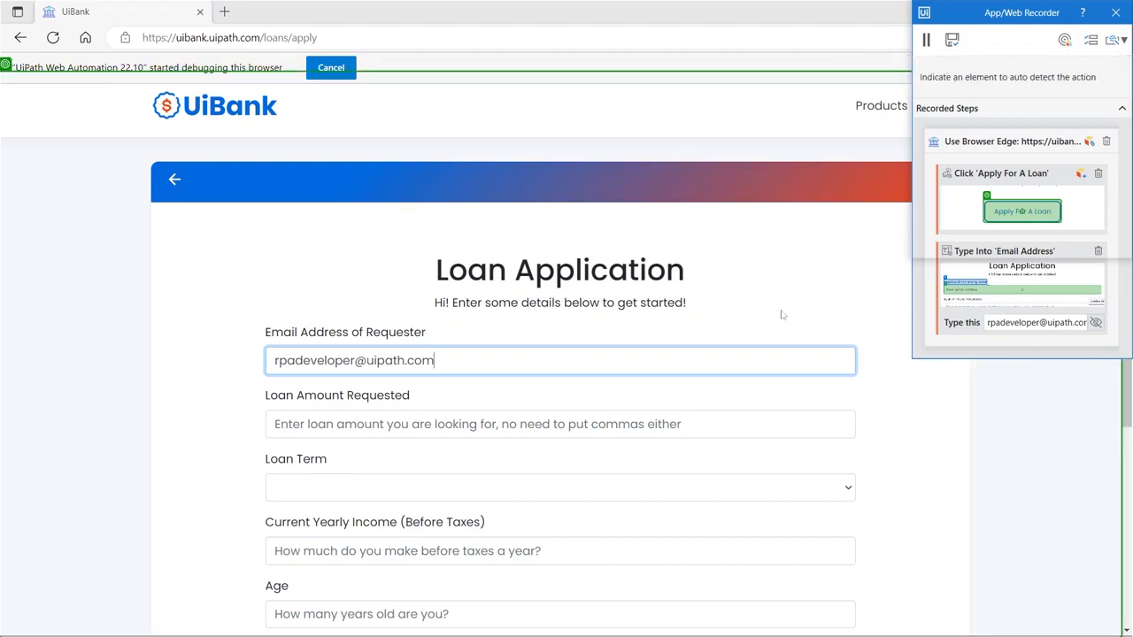
click(652, 424)
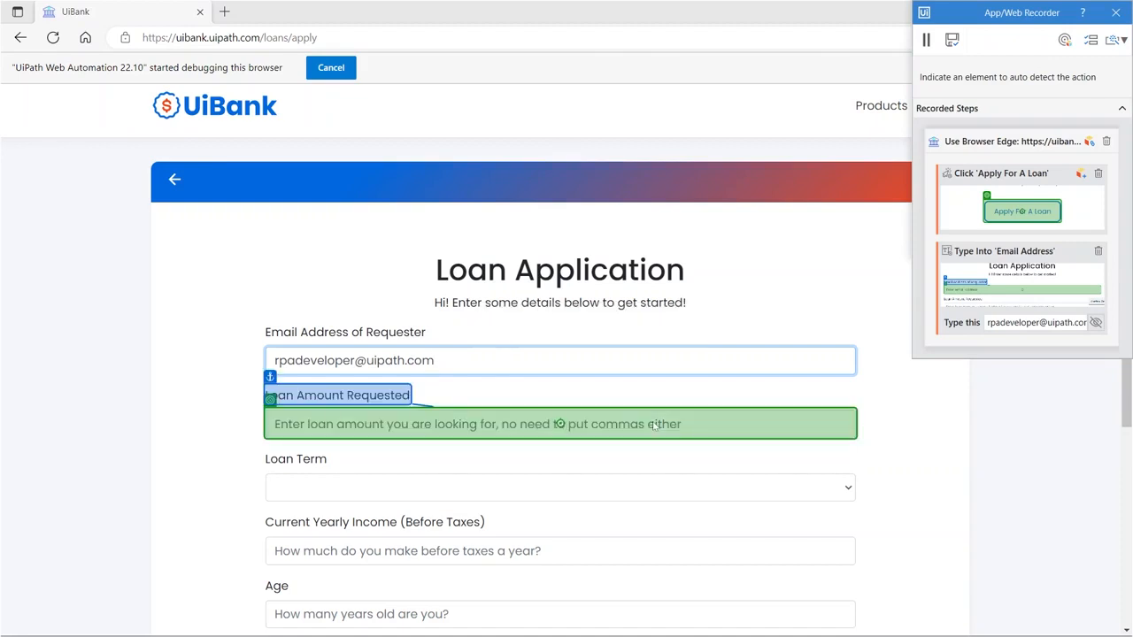
- Record a loan amount of 100000 and a loan term of 5
text(100000)
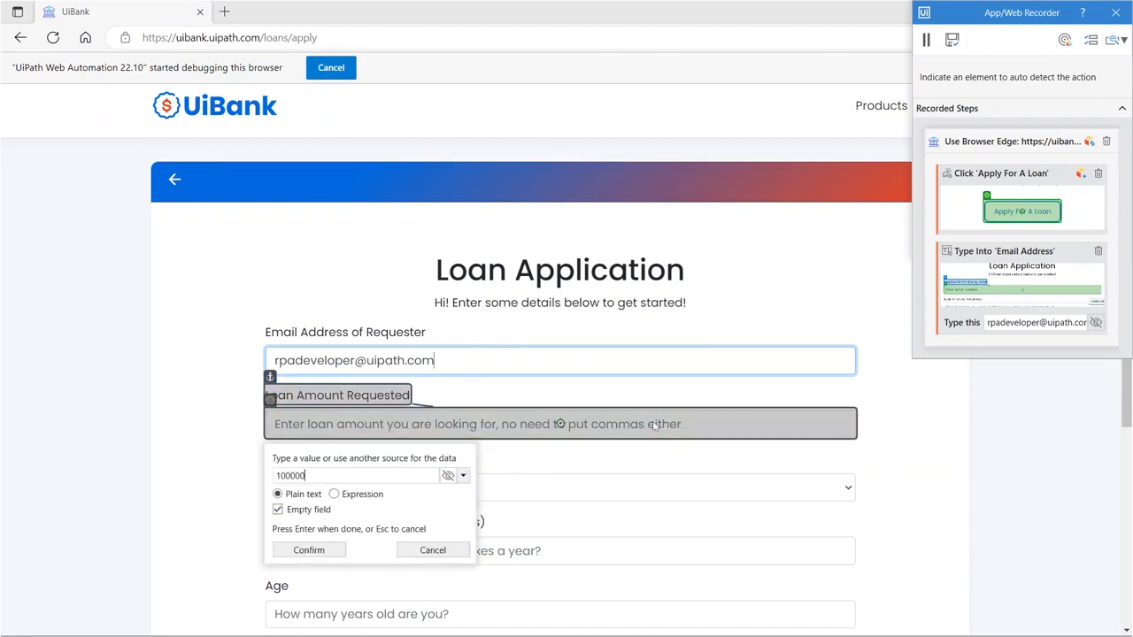
key(Return)
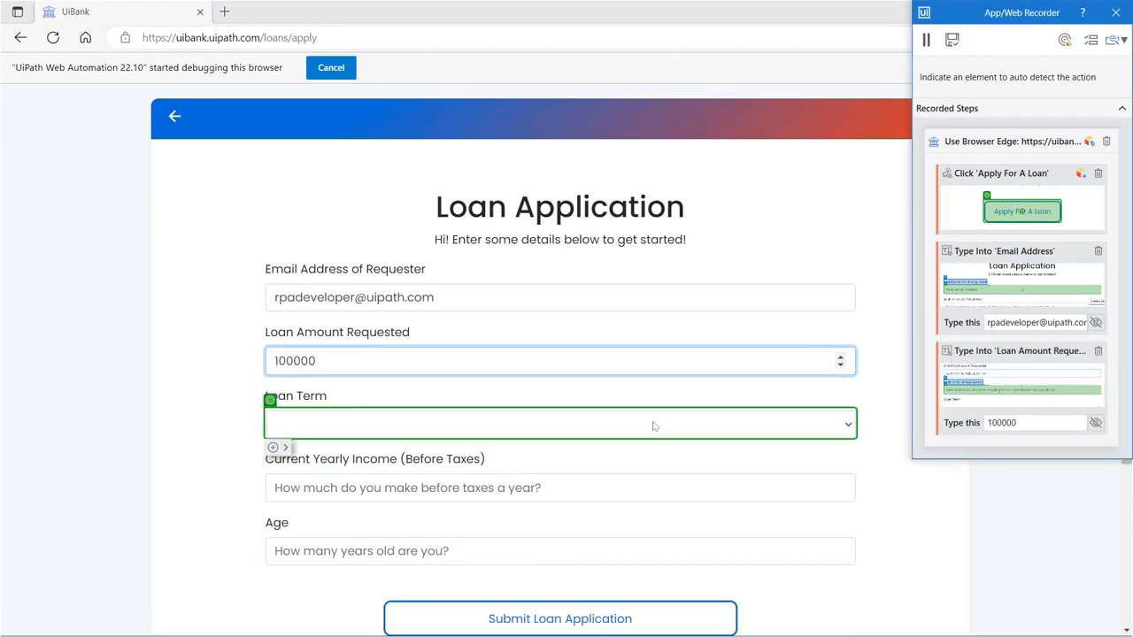
click(653, 423)
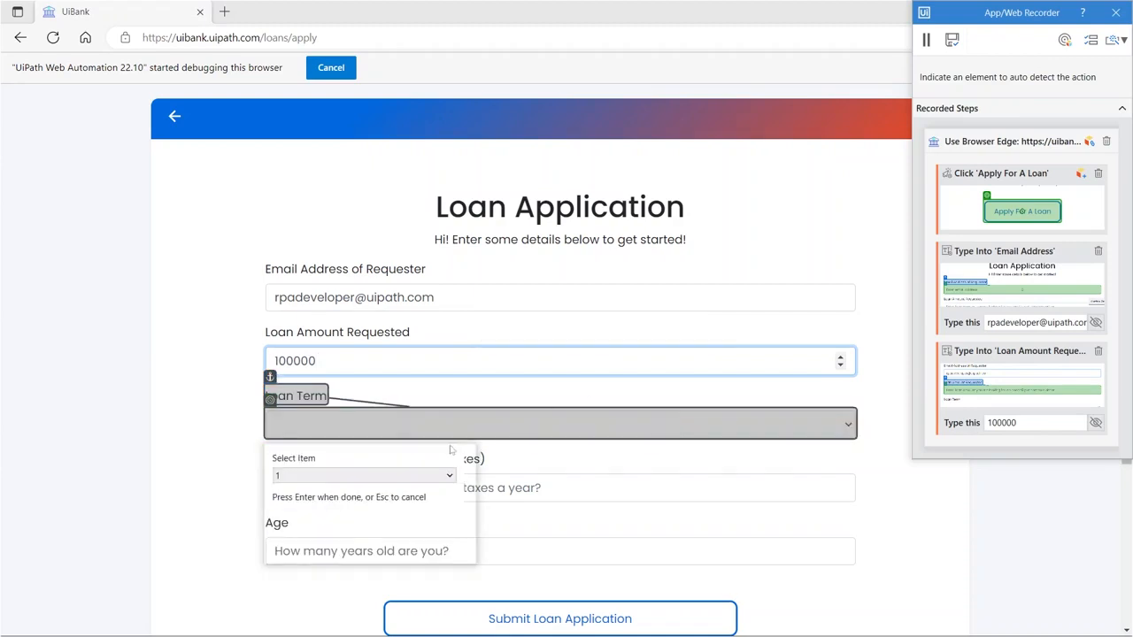
click(449, 475)
click(400, 521)
key(Return)
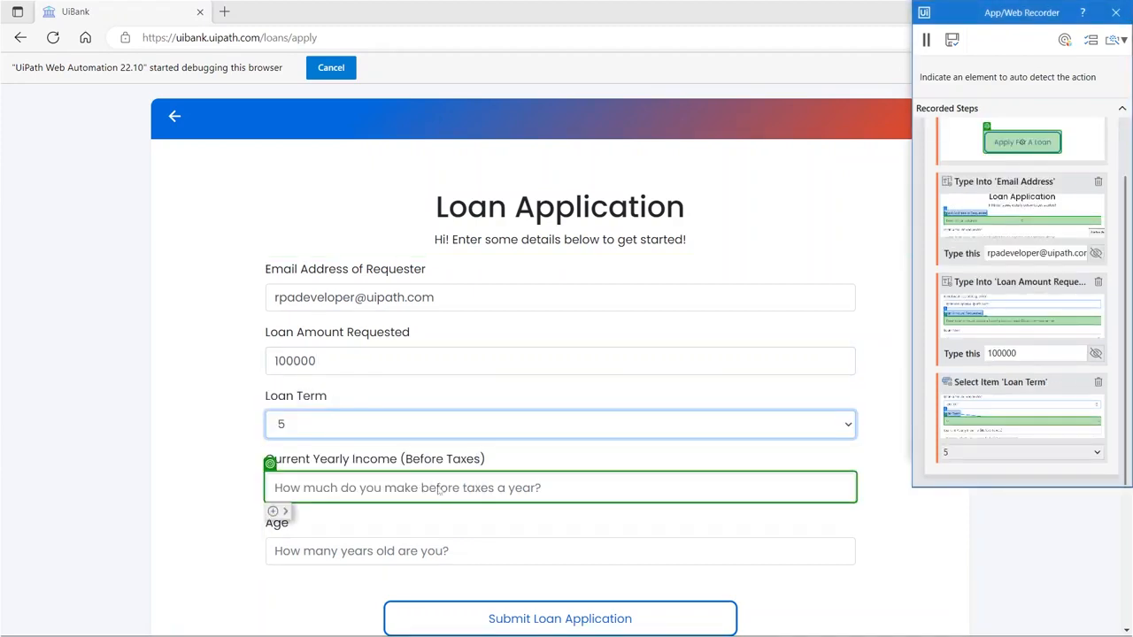
- Record yearly income 600000 and age 23, then submit the loan application
click(290, 495)
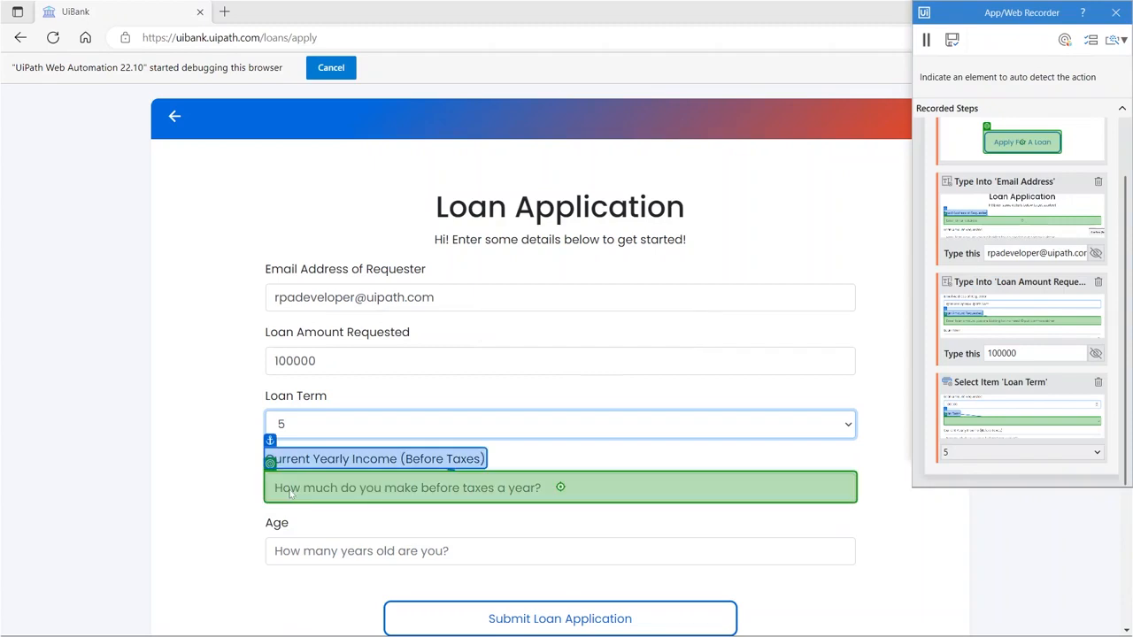
text(00000)
key(Return)
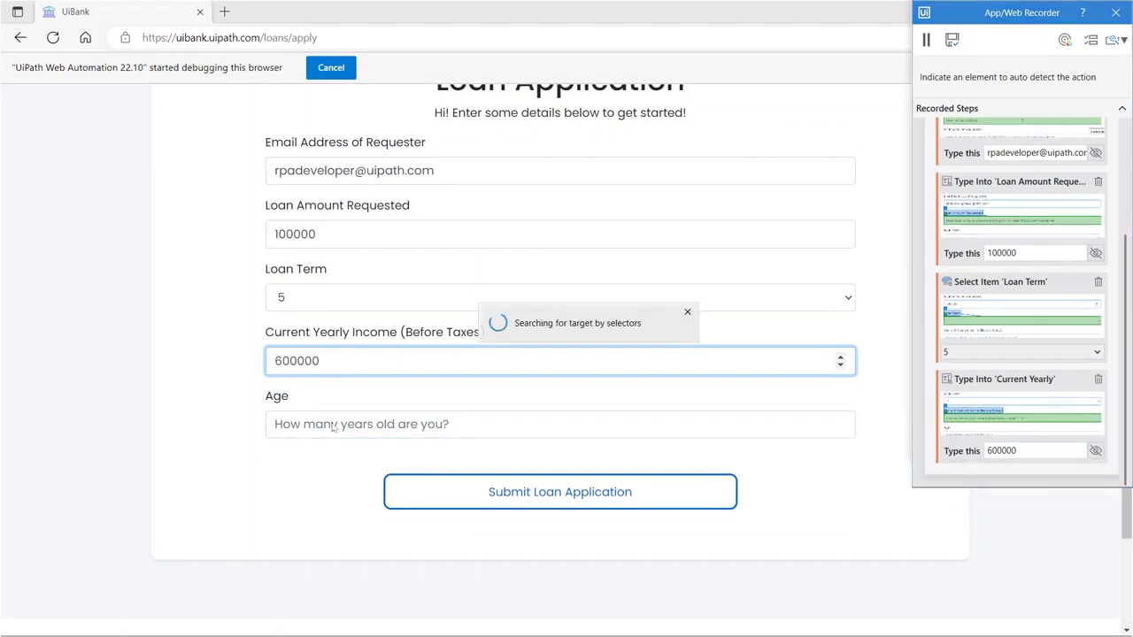
click(334, 426)
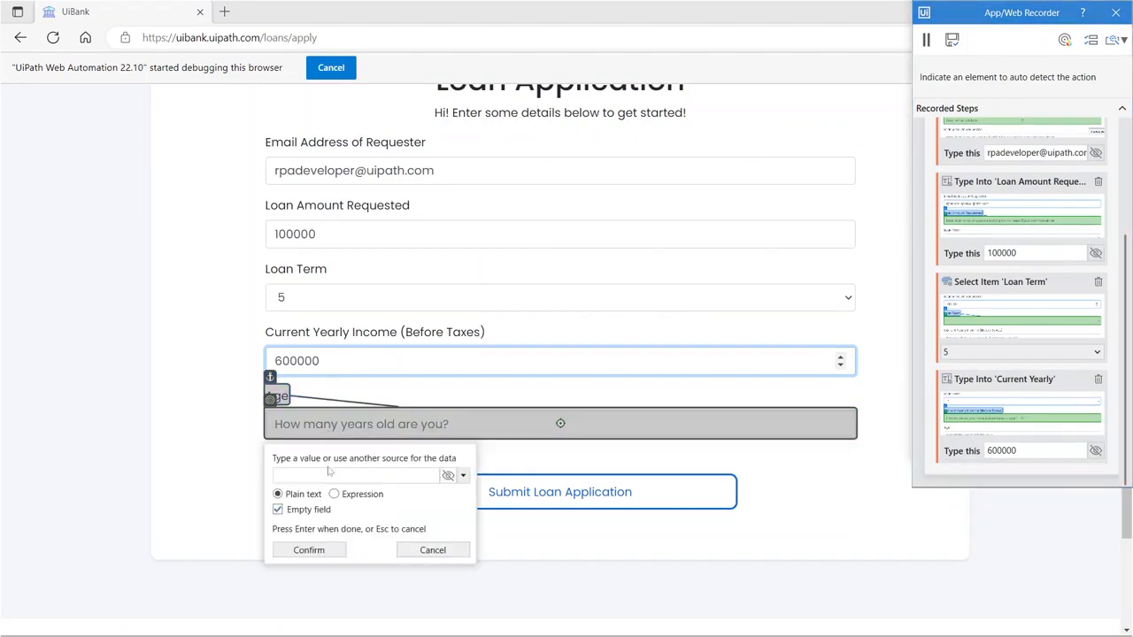
text(23)
key(Return)
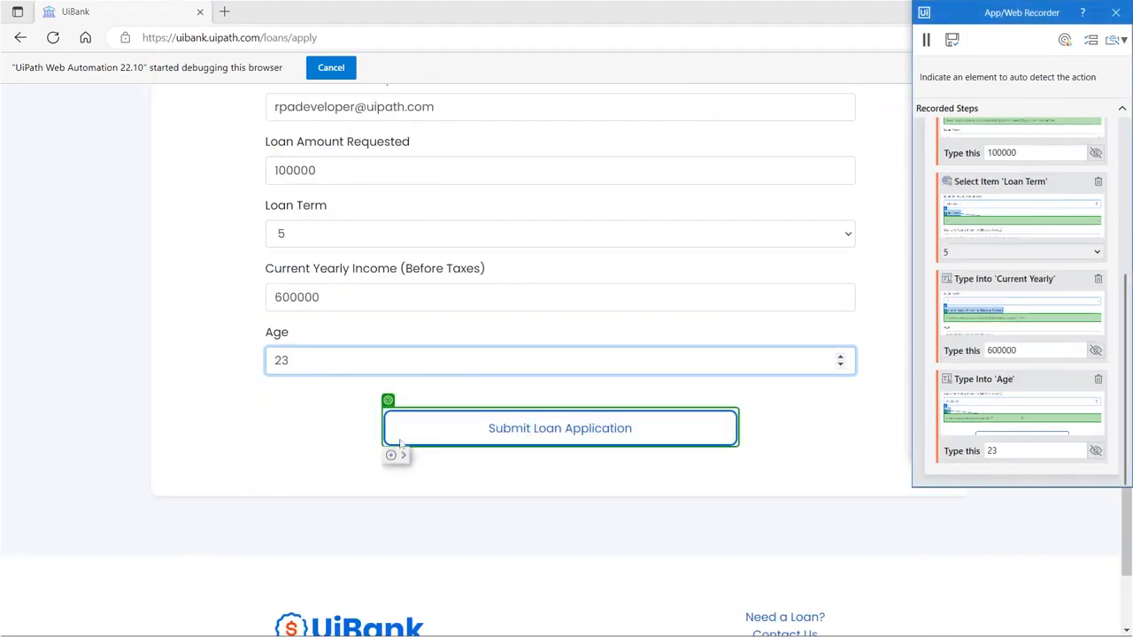
click(400, 444)
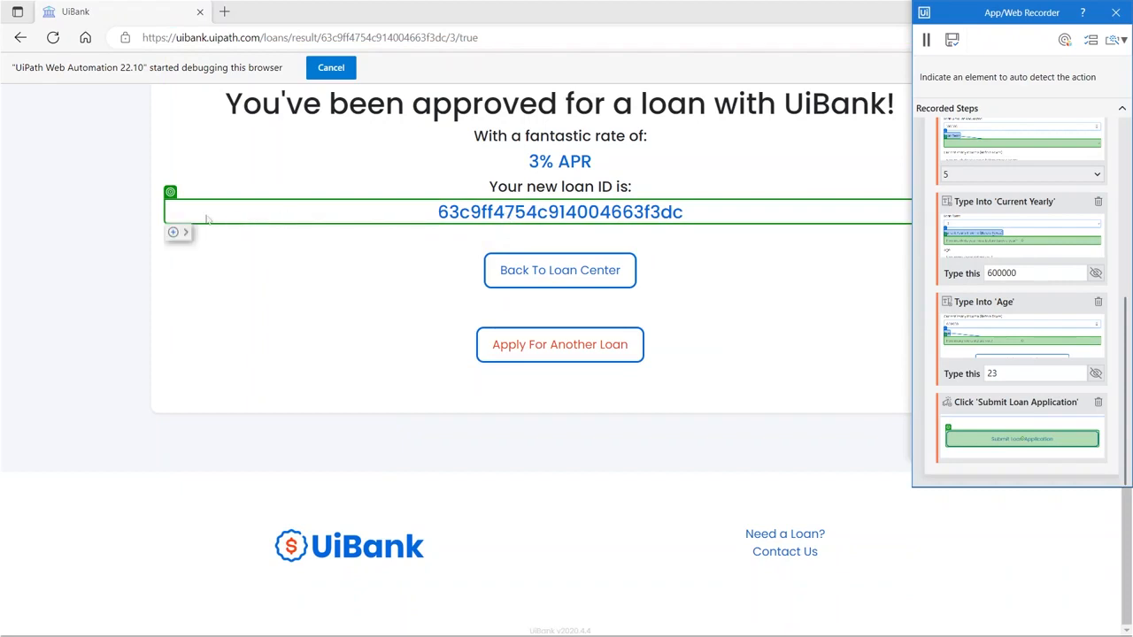
- Record Get Text on the loan ID, saving it to a new LoanID variable, then exit the recorder
click(179, 228)
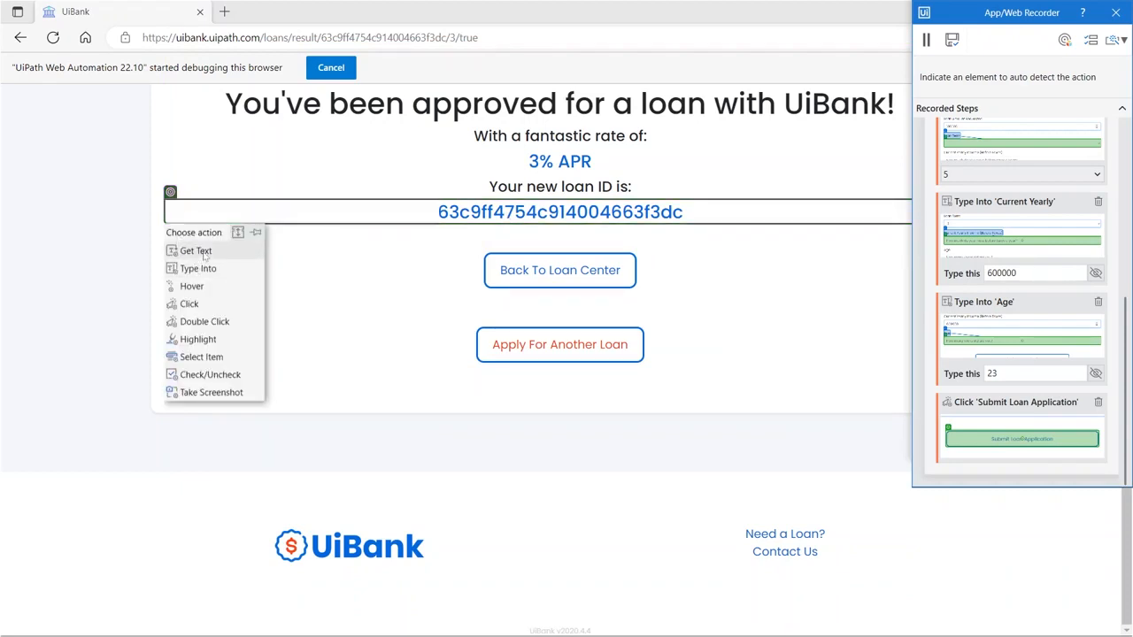
click(203, 254)
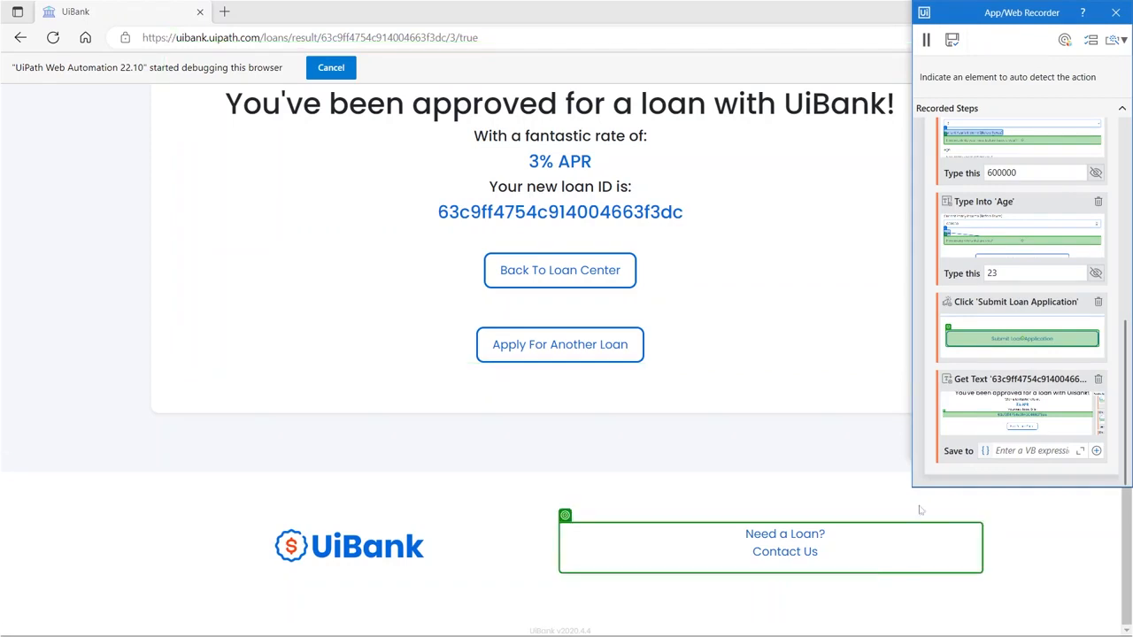
click(1029, 452)
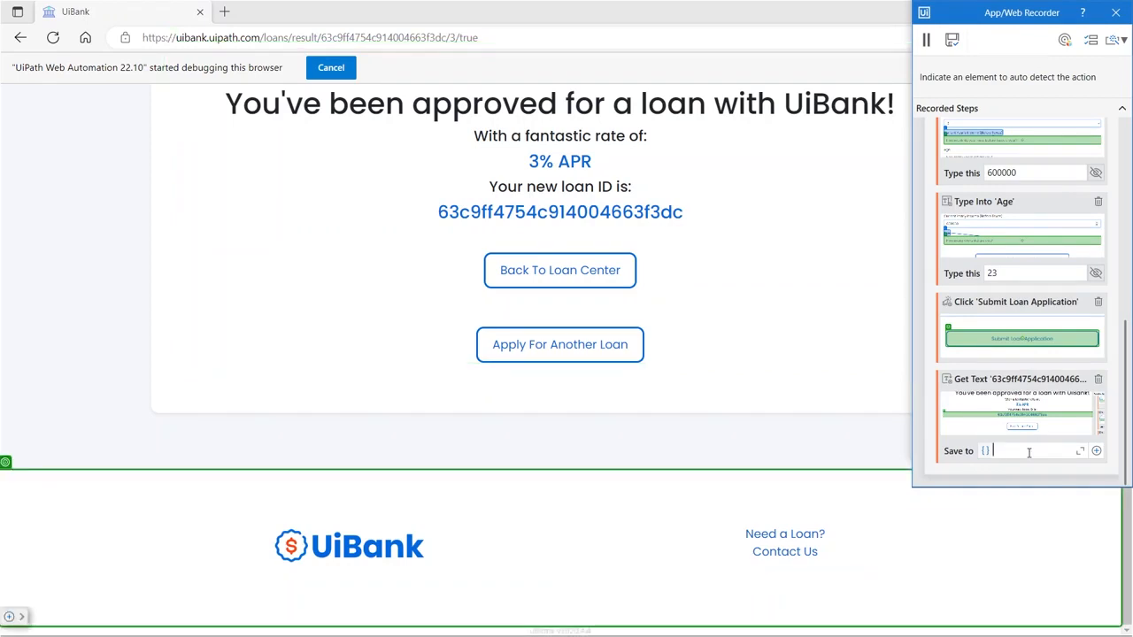
key(ctrl+k)
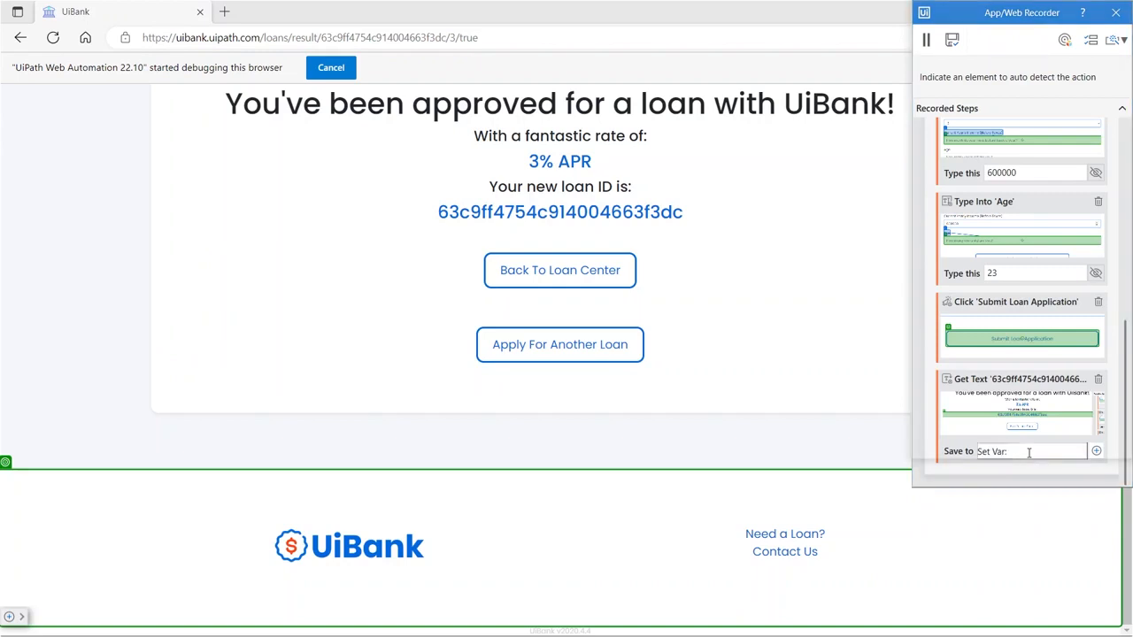
key(Escape)
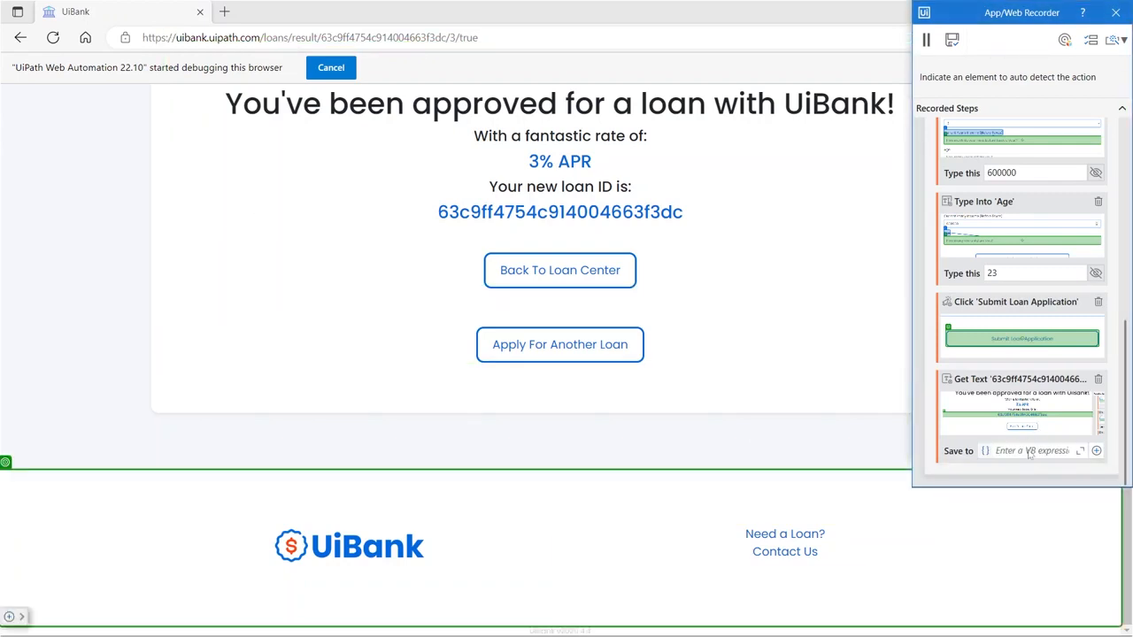
click(1029, 454)
key(ctrl+k)
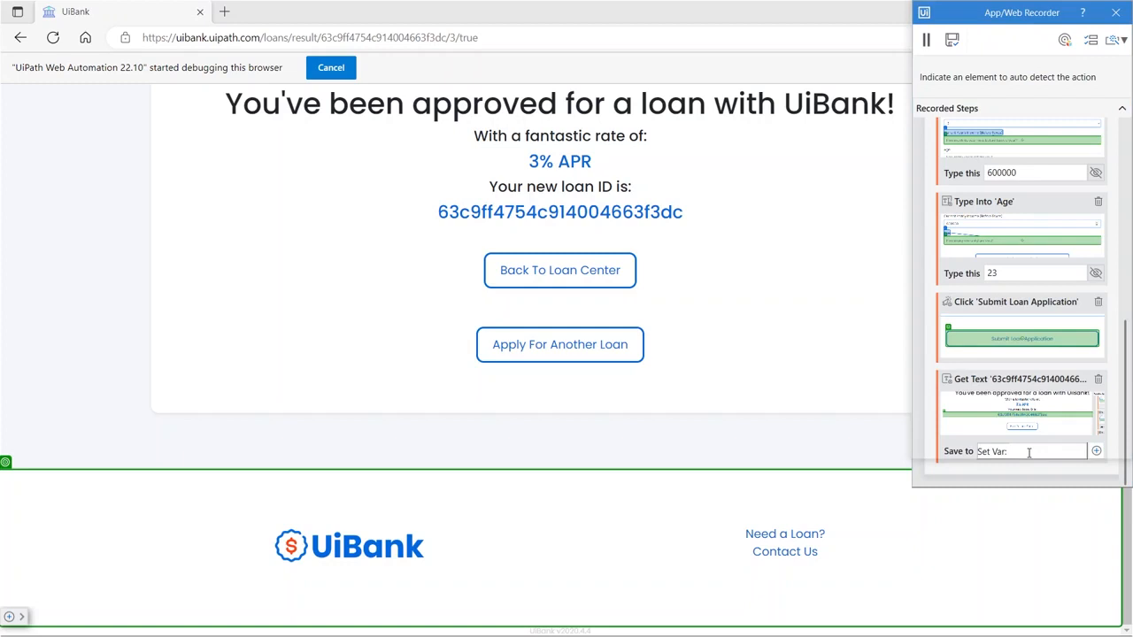
text(LoanID)
key(Return)
click(952, 39)
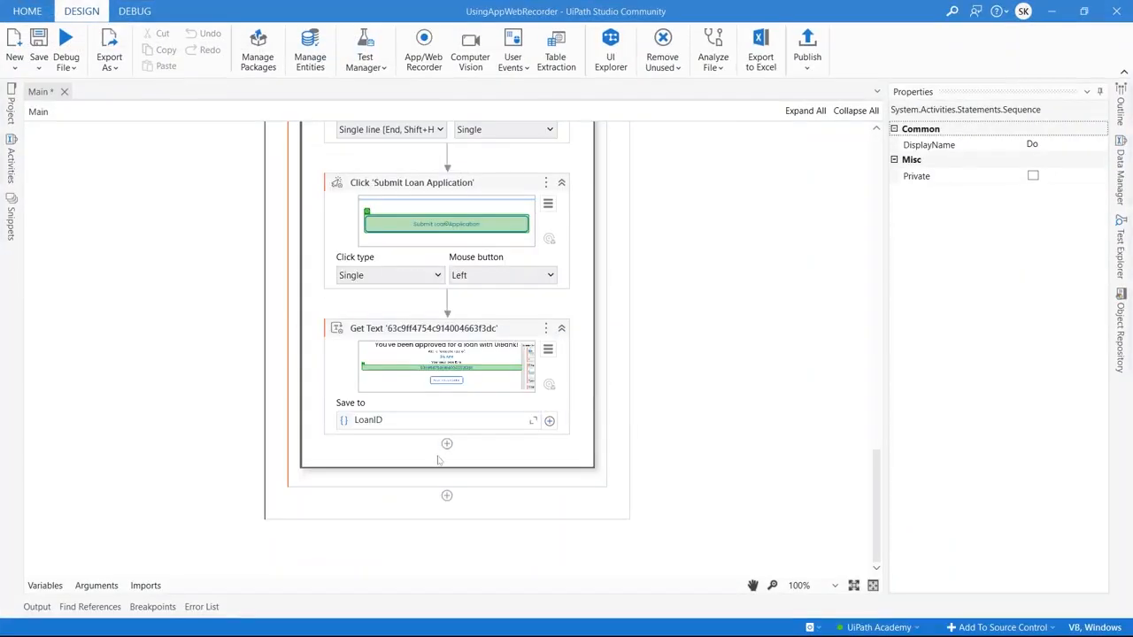
- Insert a Message Box with text LoanID below Get Text and save the workflow
click(447, 445)
text(ge b)
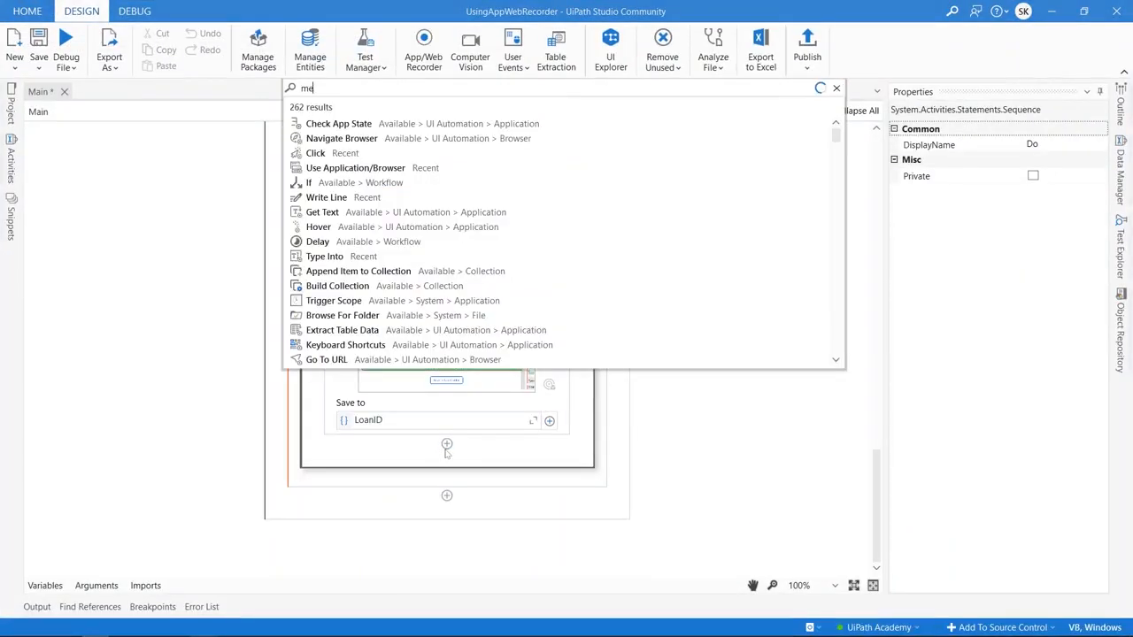
text(o)
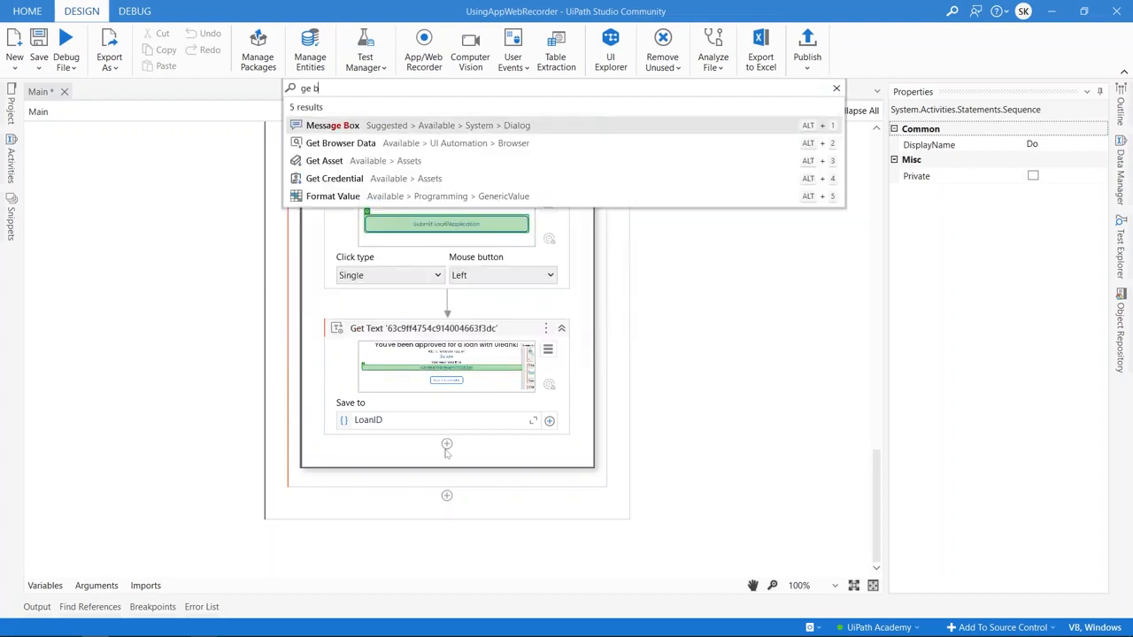
key(Return)
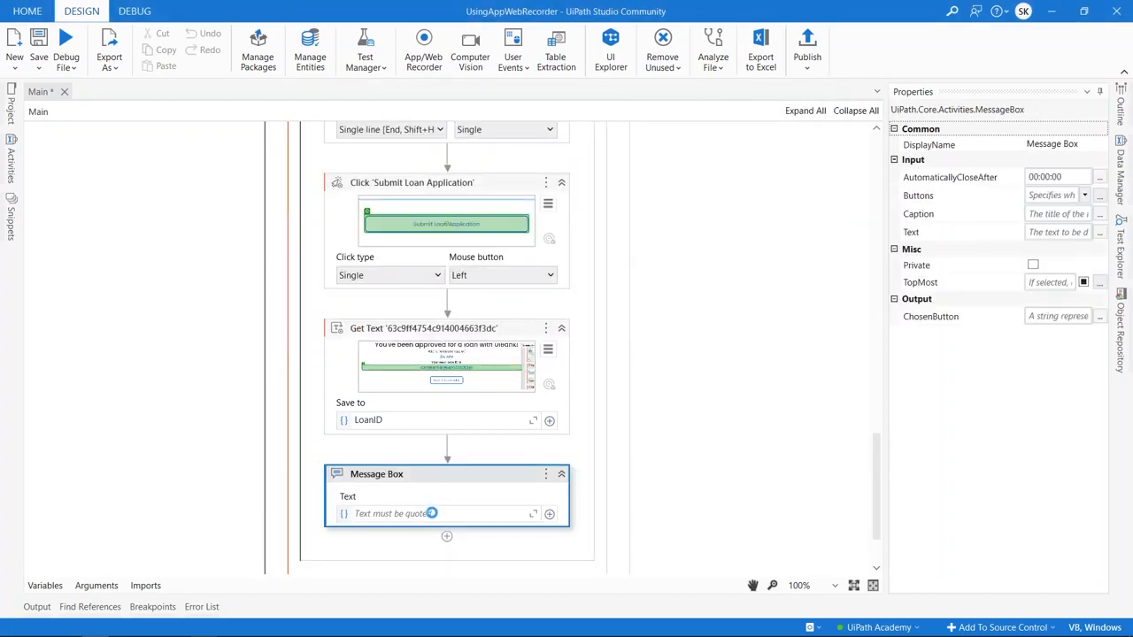
click(432, 515)
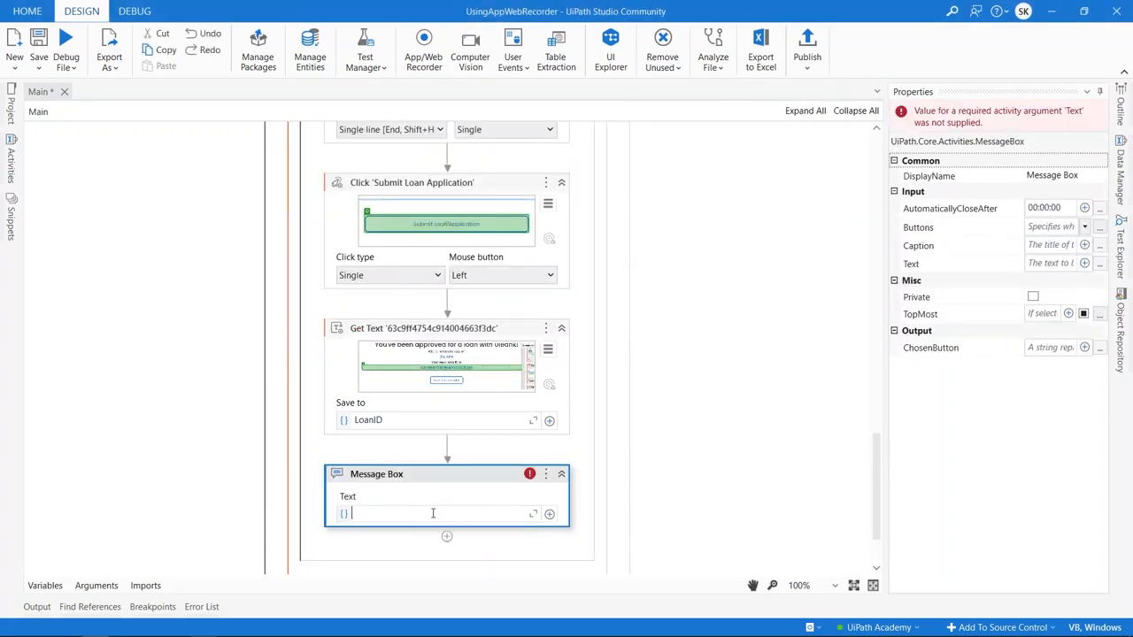
text(LoanID)
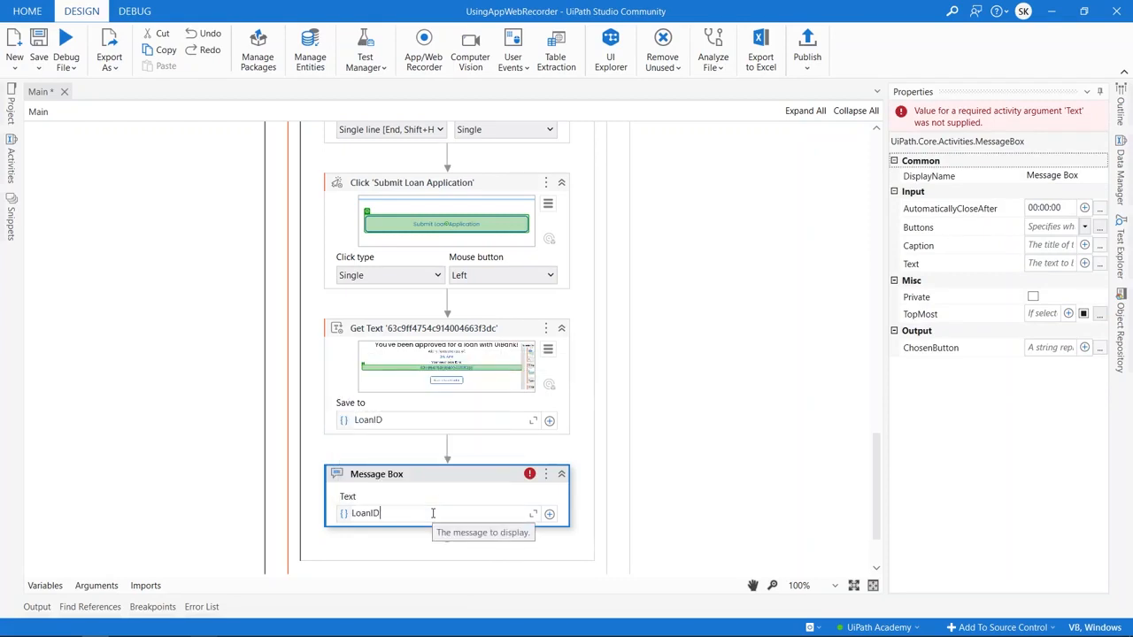
key(ctrl+s)
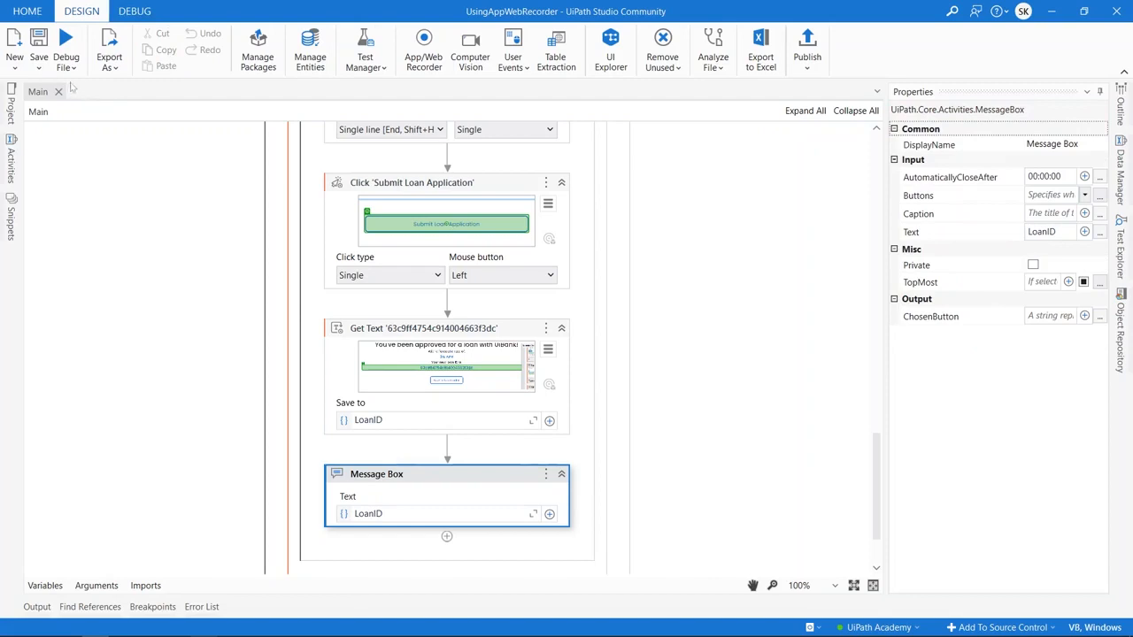
click(65, 63)
- Run the workflow and dismiss the message box showing the approved loan ID
click(77, 122)
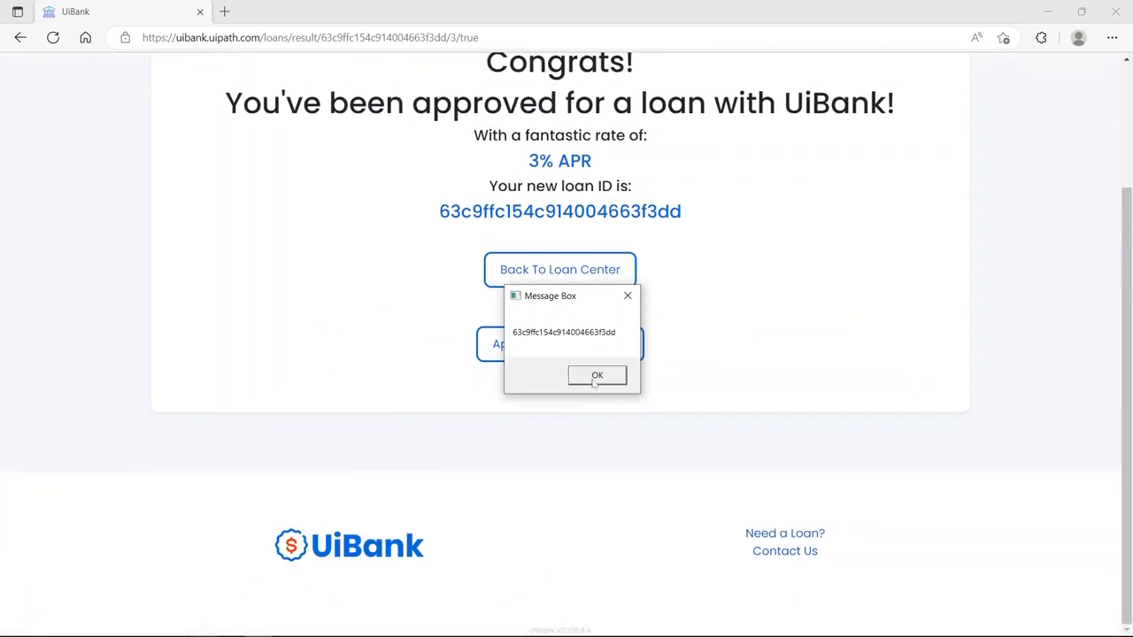
click(596, 377)
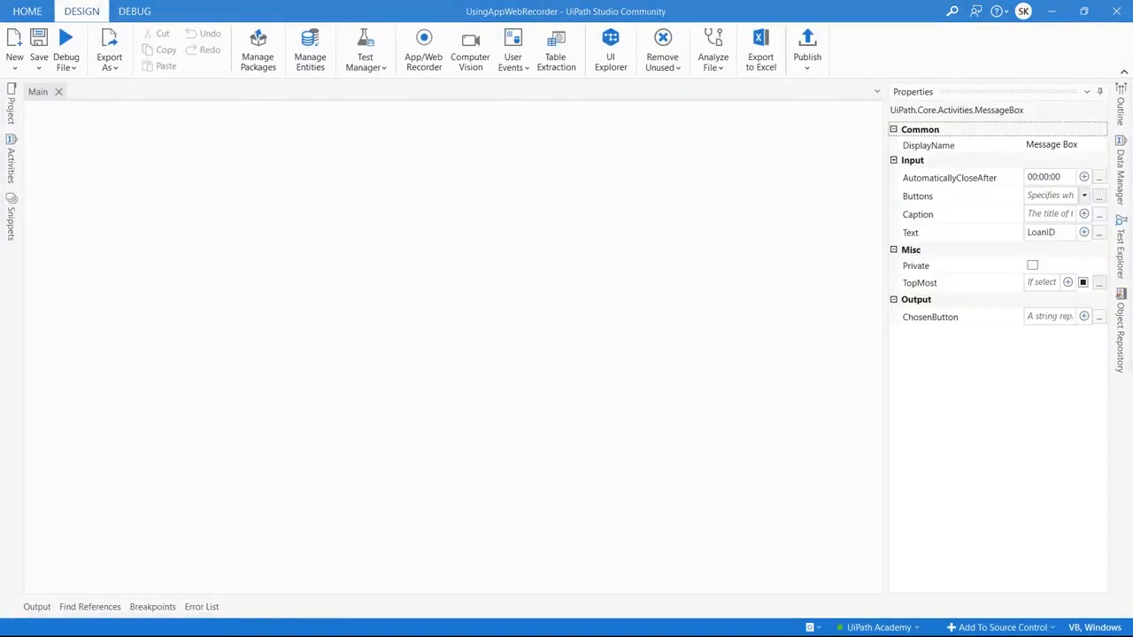